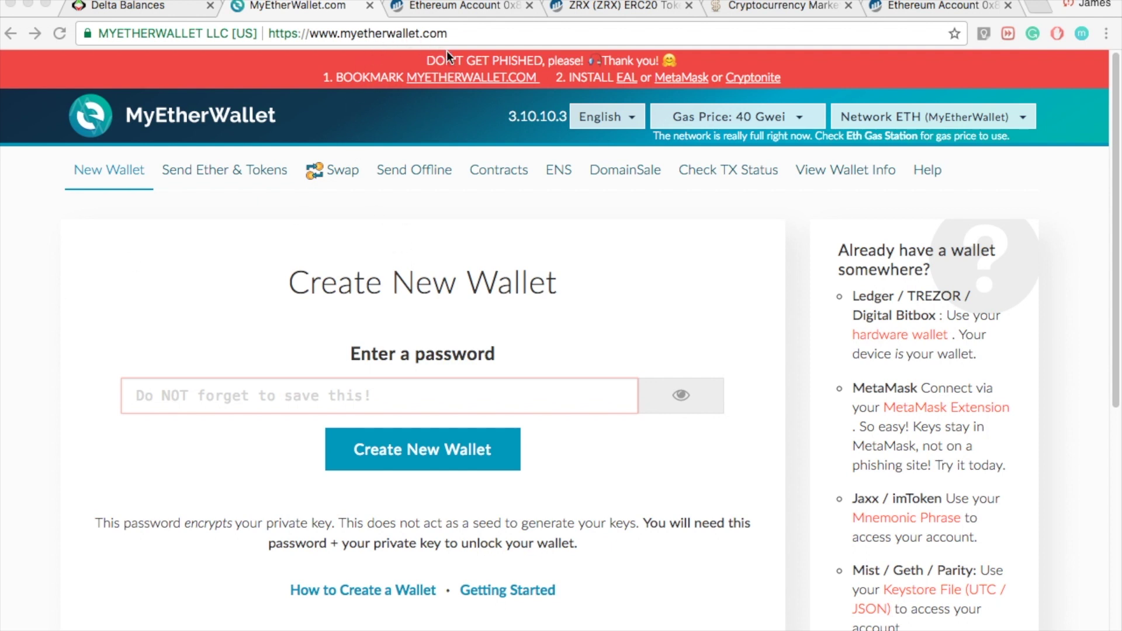
Verify the MyEtherWallet URL in the address bar and go to the Contracts page.
{"action": "left_click", "coordinate": [430, 31]}
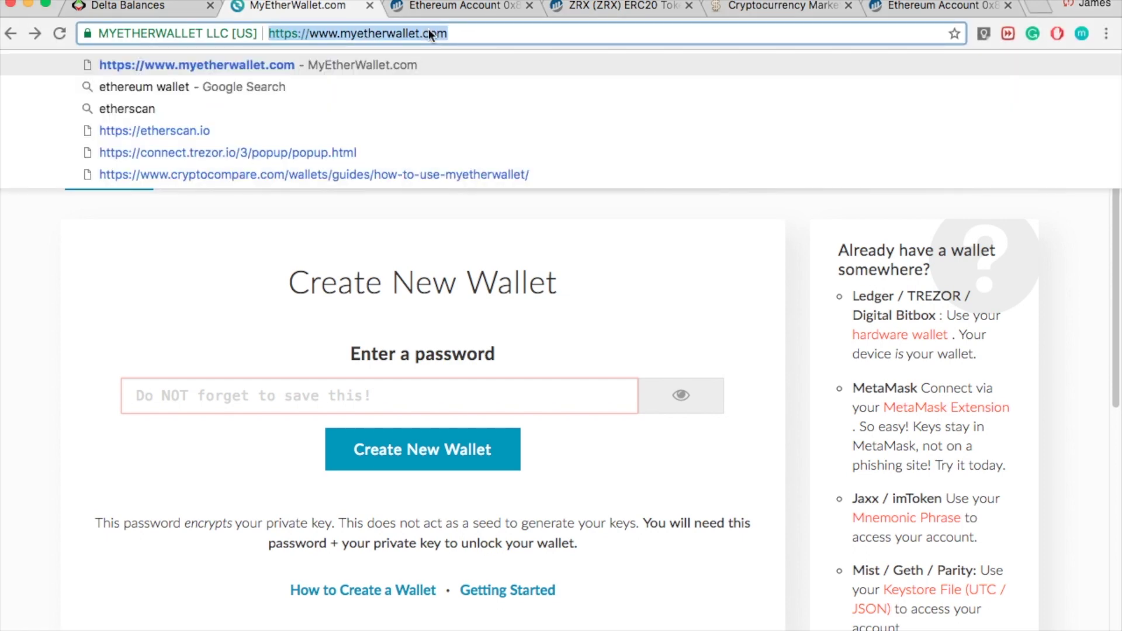
{"action": "key", "text": "Escape"}
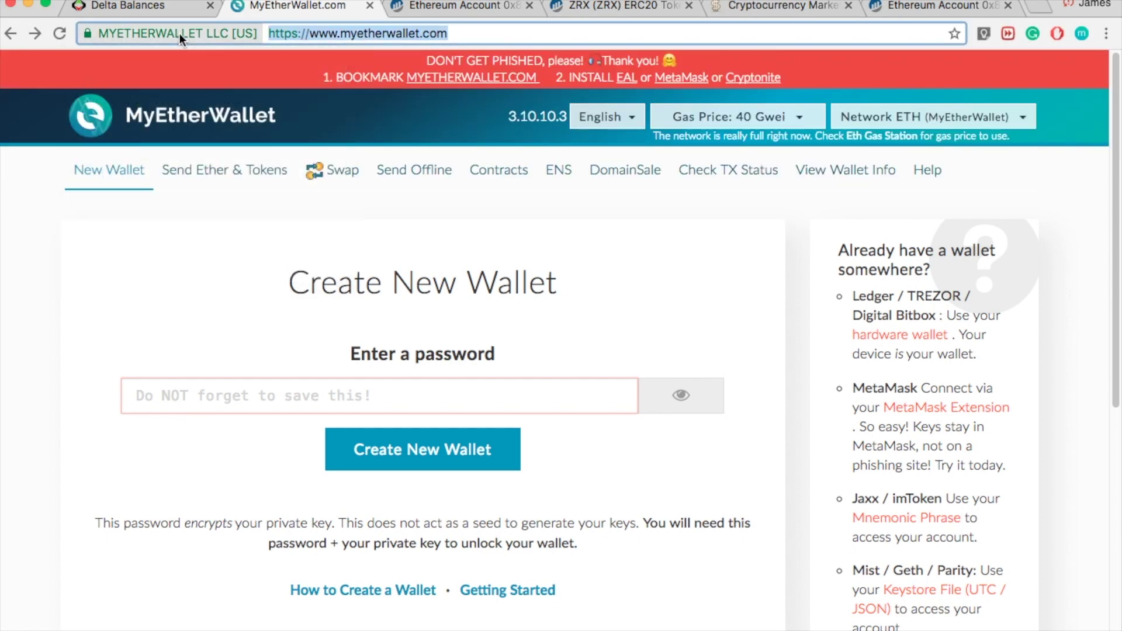
{"action": "left_click", "coordinate": [167, 323]}
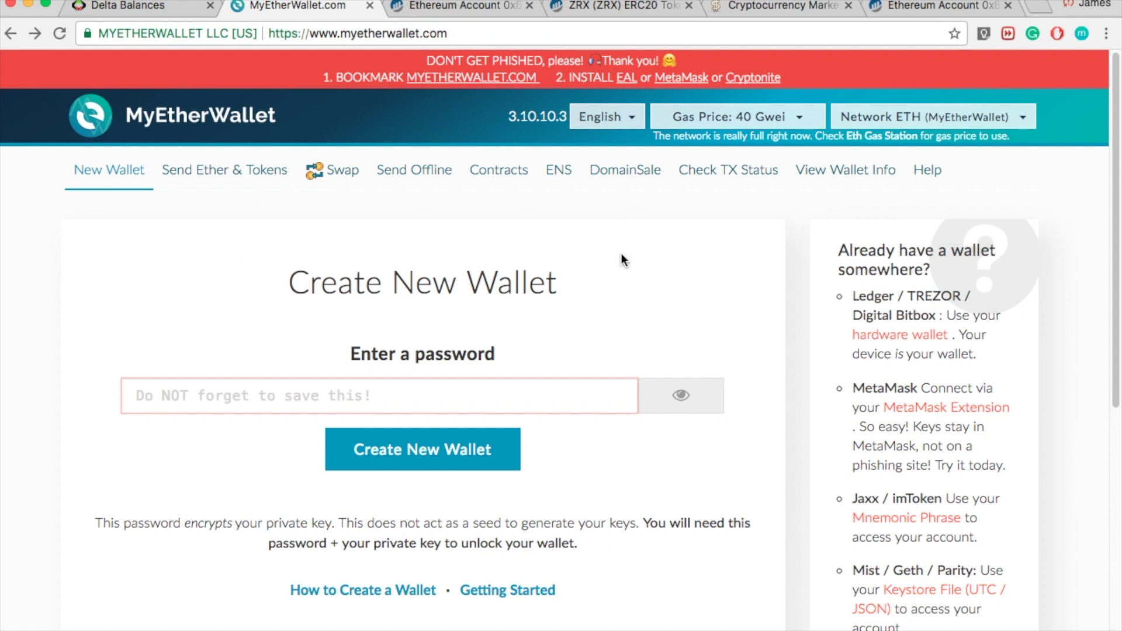
{"action": "left_click", "coordinate": [499, 181]}
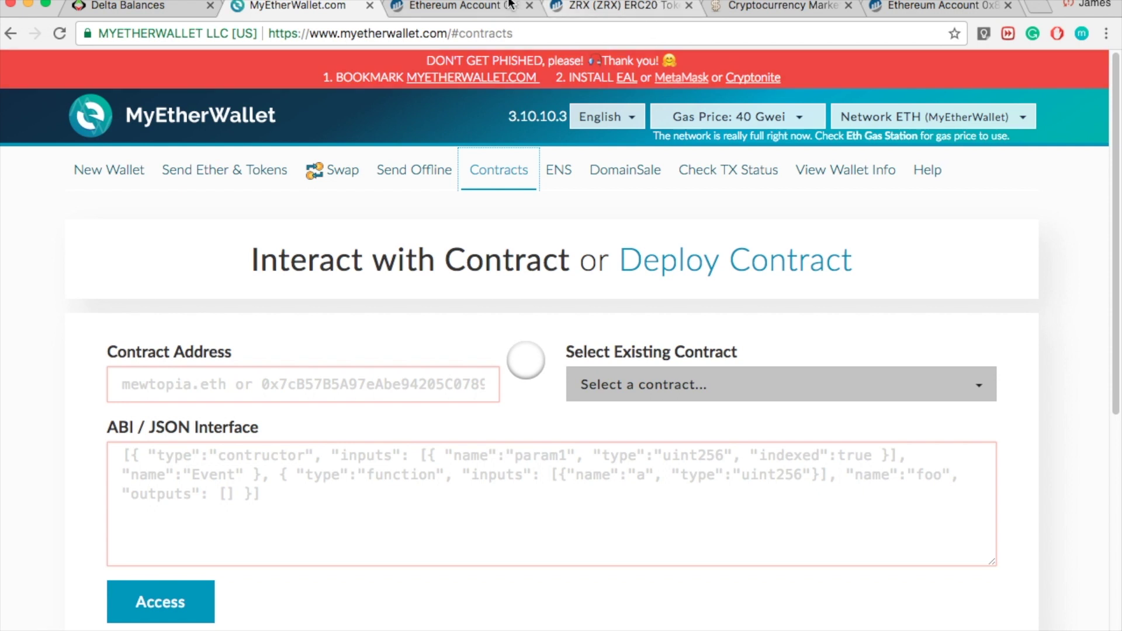
{"action": "left_click", "coordinate": [469, 12]}
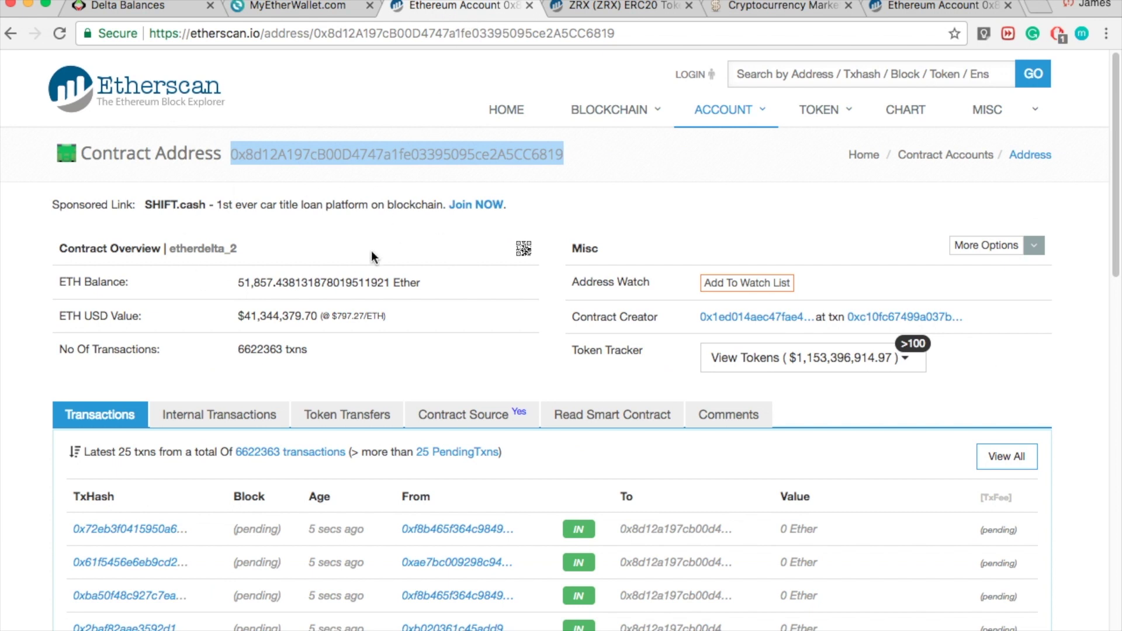
Copy the etherdelta_2 contract address 0x8d12A197cB00D4747a1fe03395095ce2A5CC6819 from Etherscan.
{"action": "right_click", "coordinate": [346, 154]}
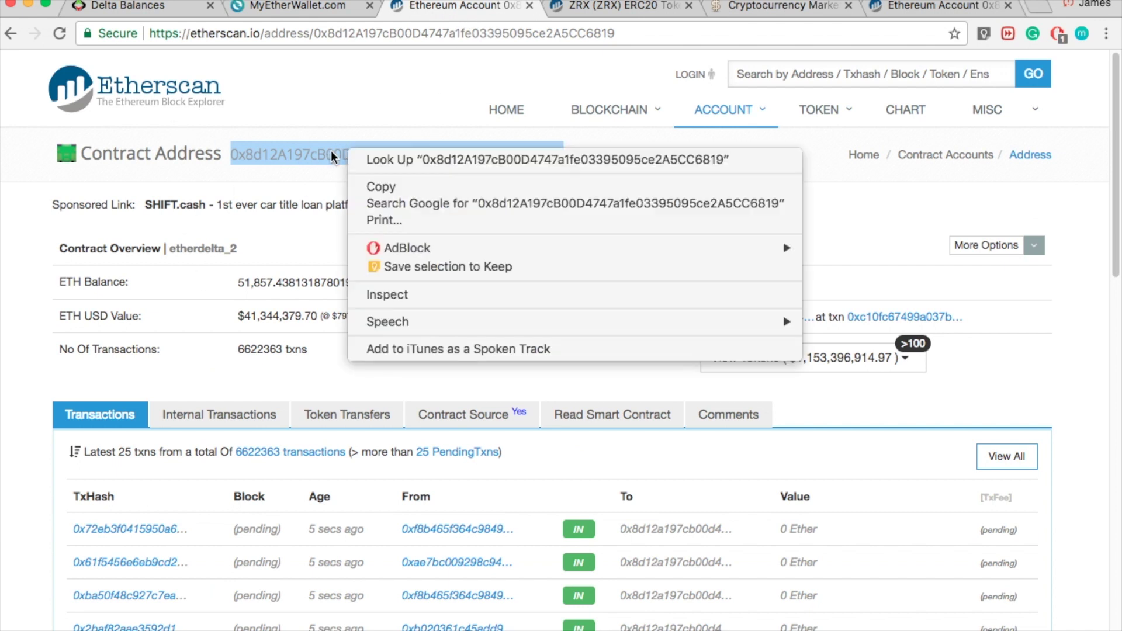
{"action": "left_click", "coordinate": [378, 191]}
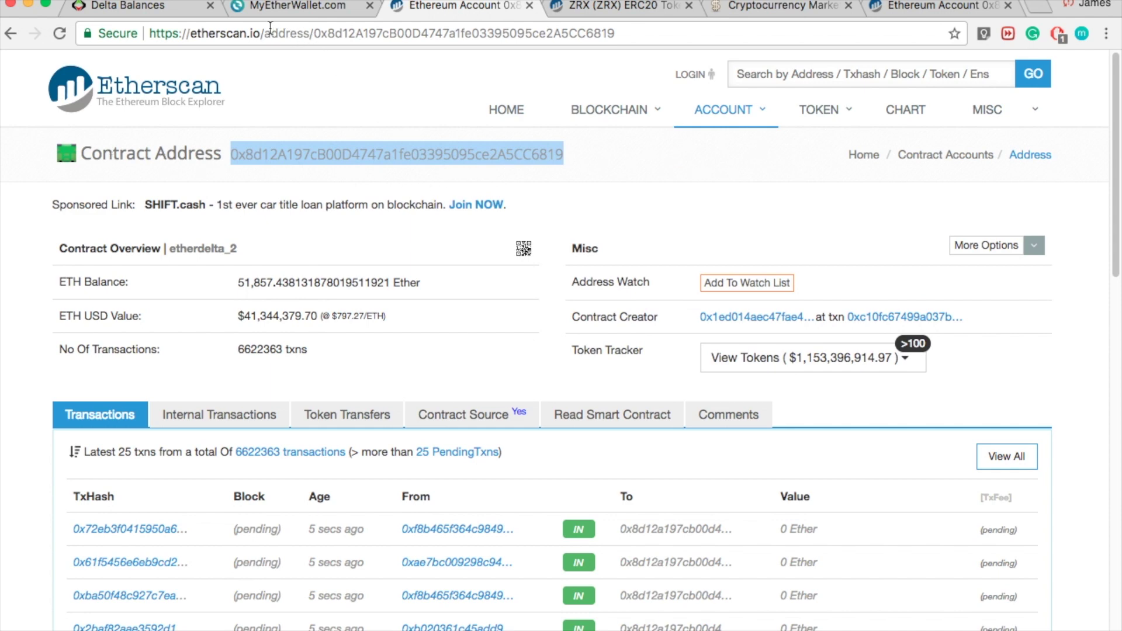
Paste the EtherDelta contract address, auto-filling its ABI, and access the contract's functions.
{"action": "left_click", "coordinate": [271, 5]}
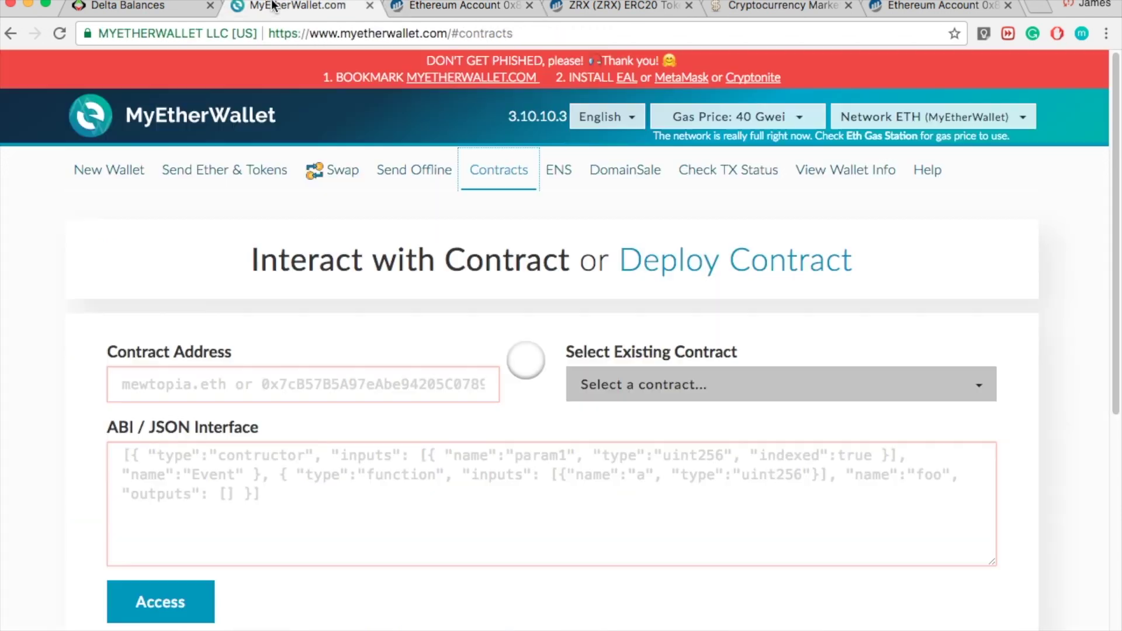
{"action": "right_click", "coordinate": [256, 379]}
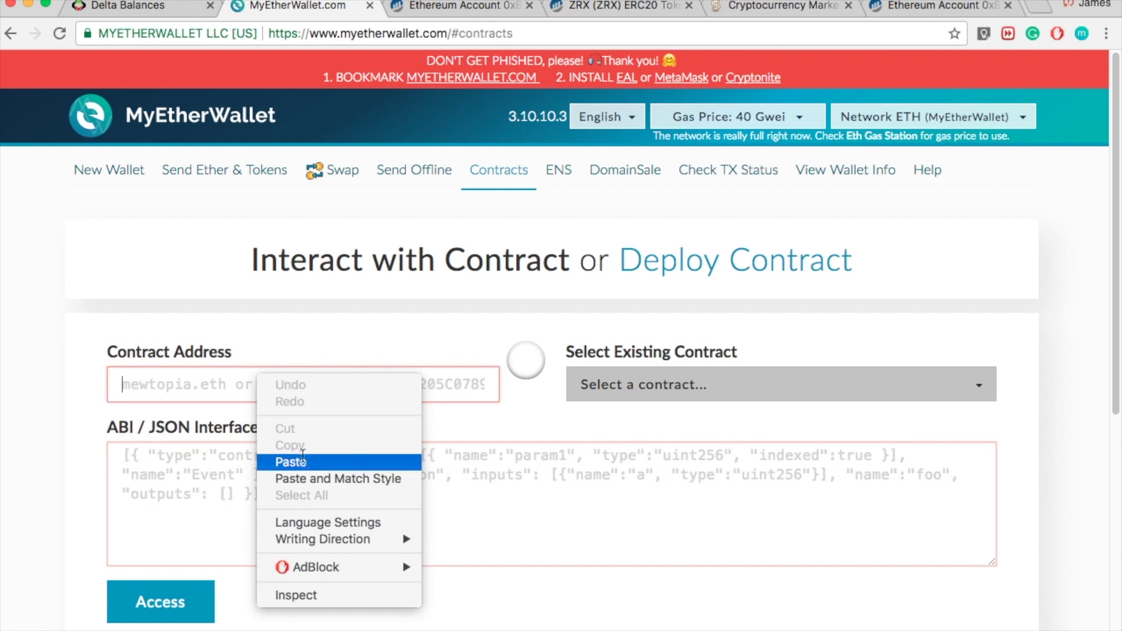
{"action": "left_click", "coordinate": [298, 461]}
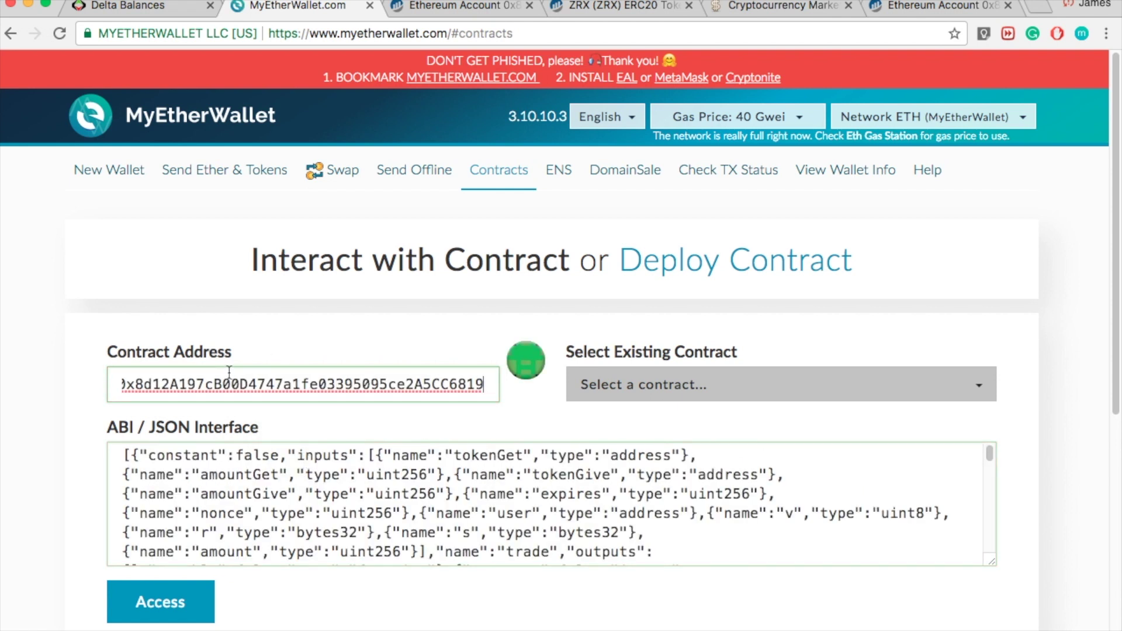
{"action": "scroll", "coordinate": [344, 492], "scroll_direction": "down", "scroll_amount": 2}
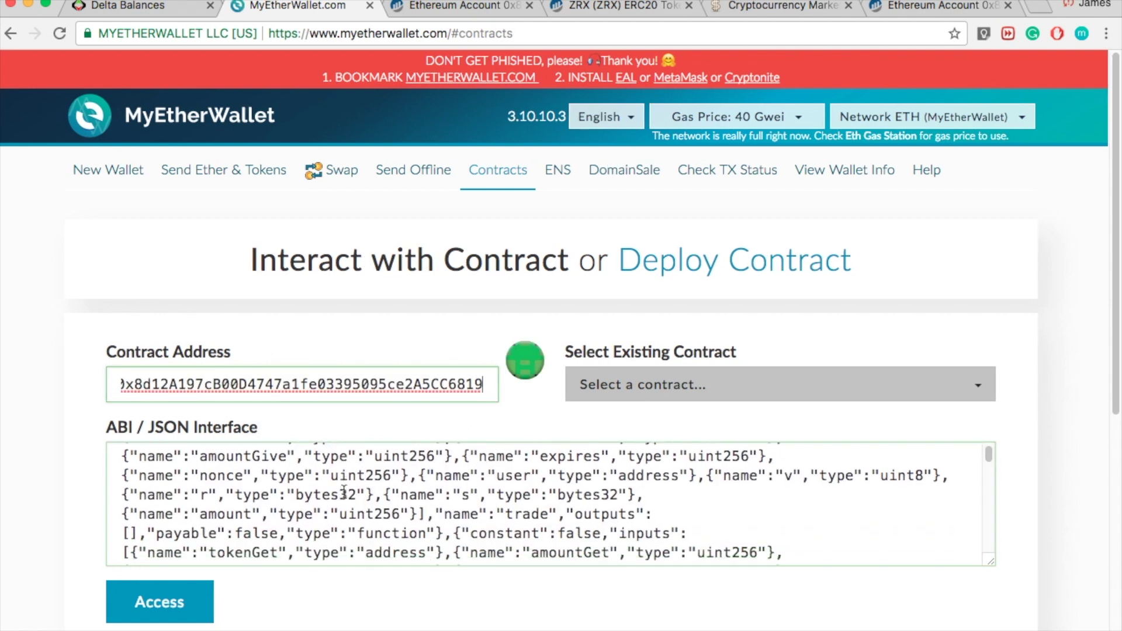
{"action": "left_click", "coordinate": [198, 594]}
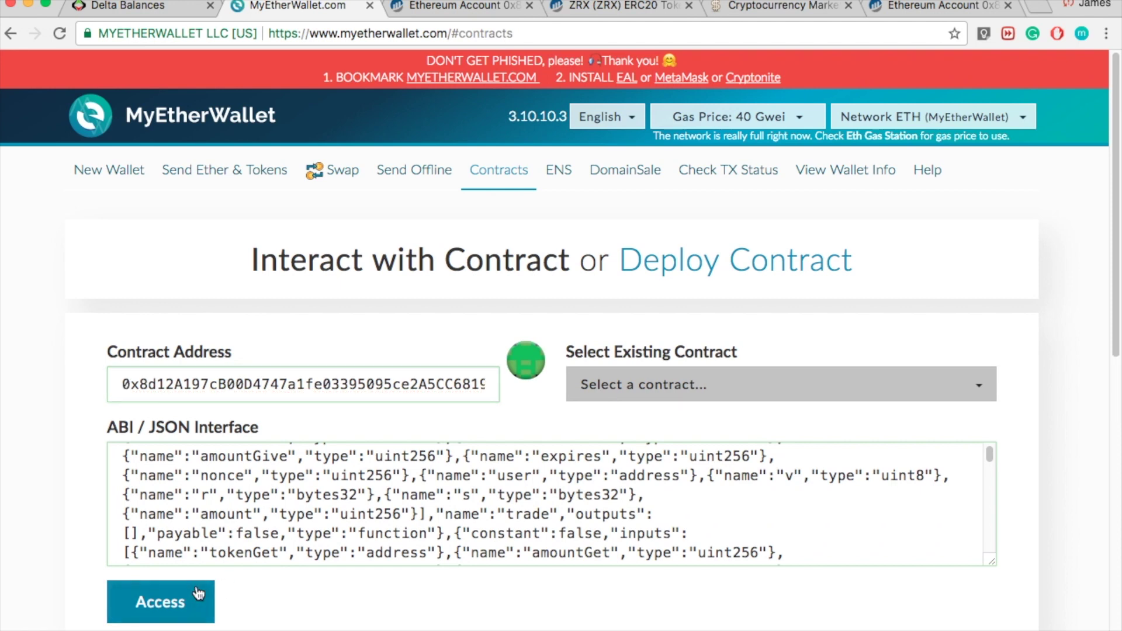
{"action": "scroll", "coordinate": [60, 560], "scroll_direction": "down", "scroll_amount": 5}
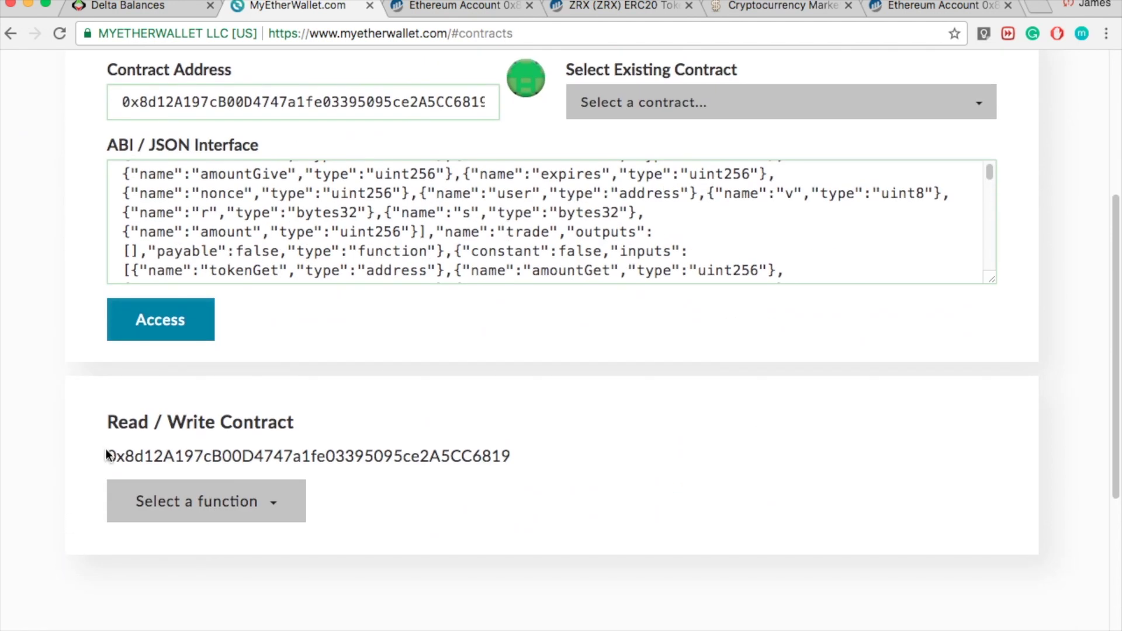
{"action": "scroll", "coordinate": [401, 423], "scroll_direction": "down", "scroll_amount": 3}
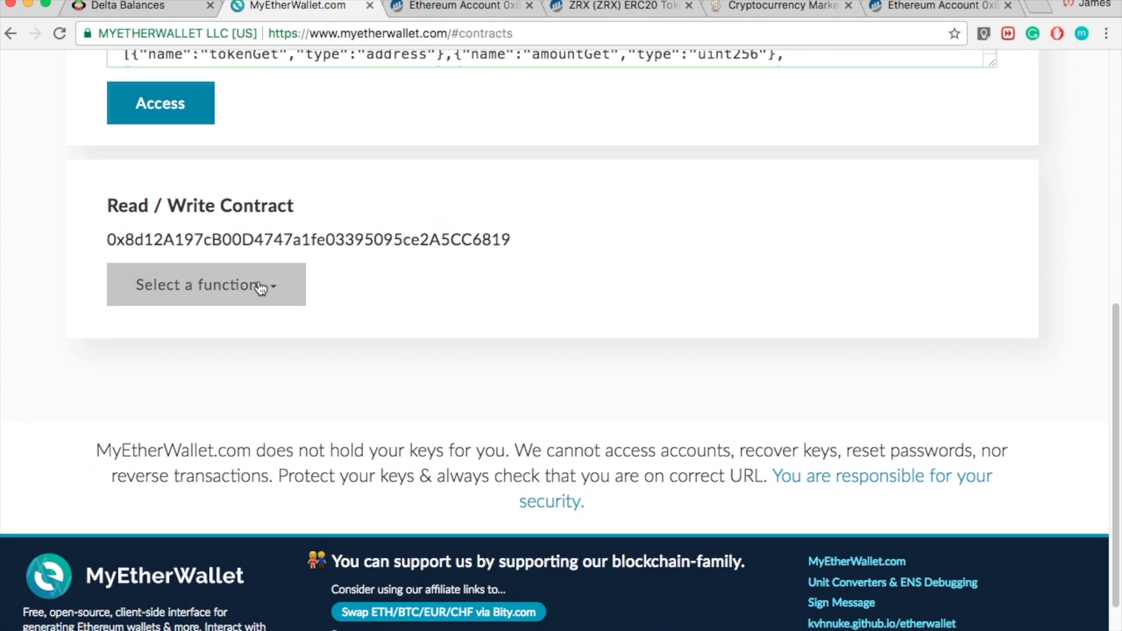
Choose the balanceOf function from the contract's function list.
{"action": "left_click", "coordinate": [261, 288]}
{"action": "scroll", "coordinate": [208, 403], "scroll_direction": "down", "scroll_amount": 1}
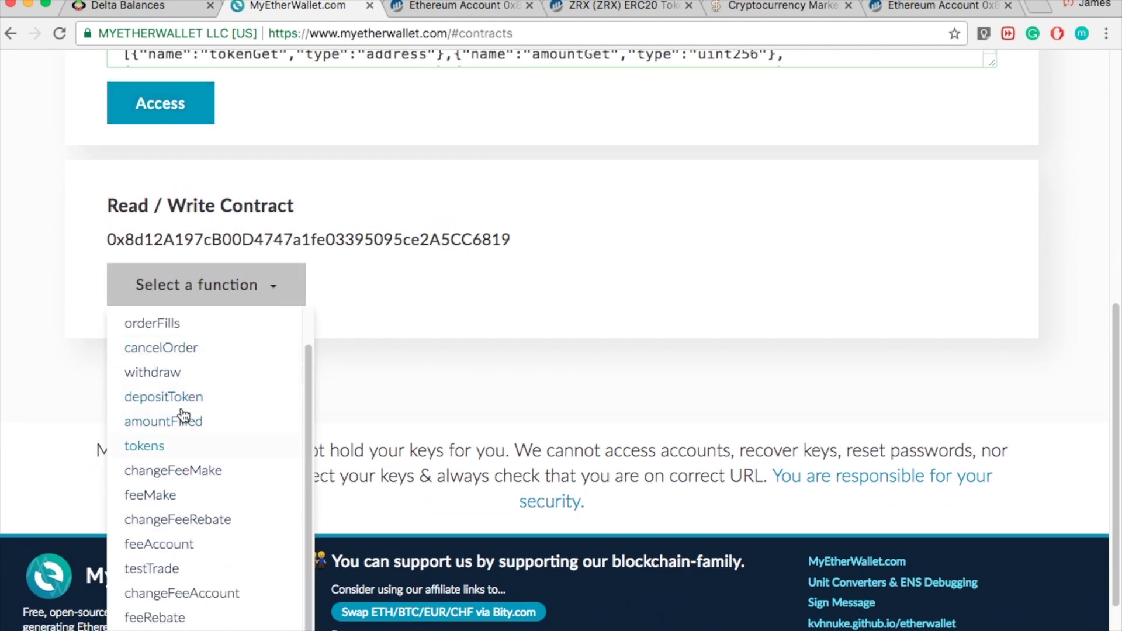
{"action": "scroll", "coordinate": [172, 488], "scroll_direction": "down", "scroll_amount": 3}
{"action": "scroll", "coordinate": [172, 488], "scroll_direction": "down", "scroll_amount": 2}
{"action": "scroll", "coordinate": [172, 488], "scroll_direction": "down", "scroll_amount": 1}
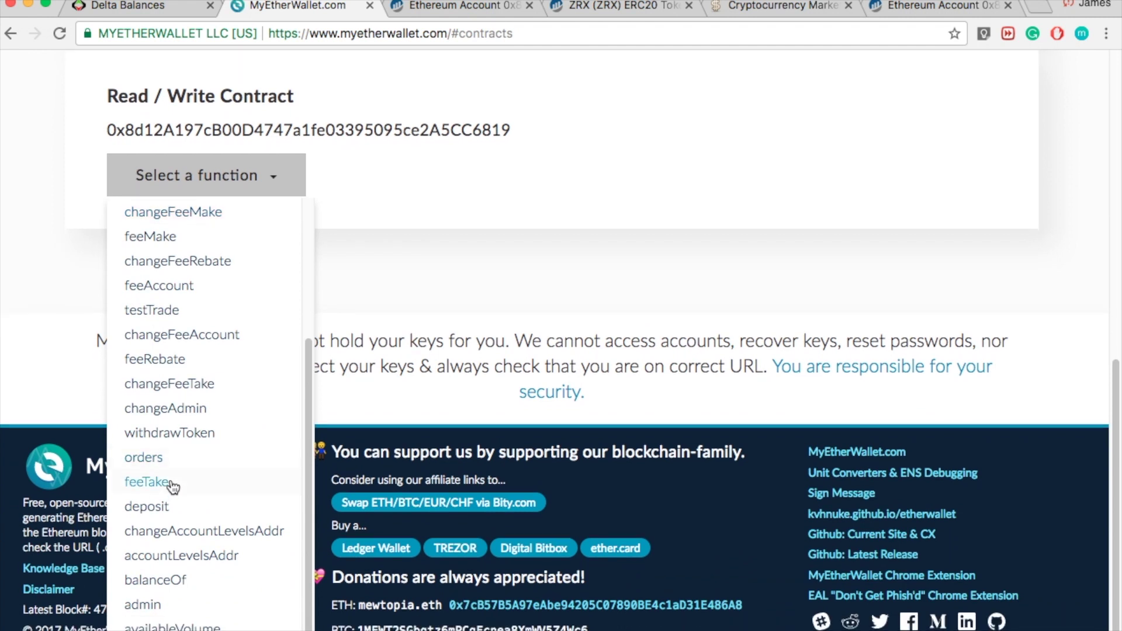
{"action": "left_click", "coordinate": [160, 585]}
{"action": "scroll", "coordinate": [348, 308], "scroll_direction": "up", "scroll_amount": 1}
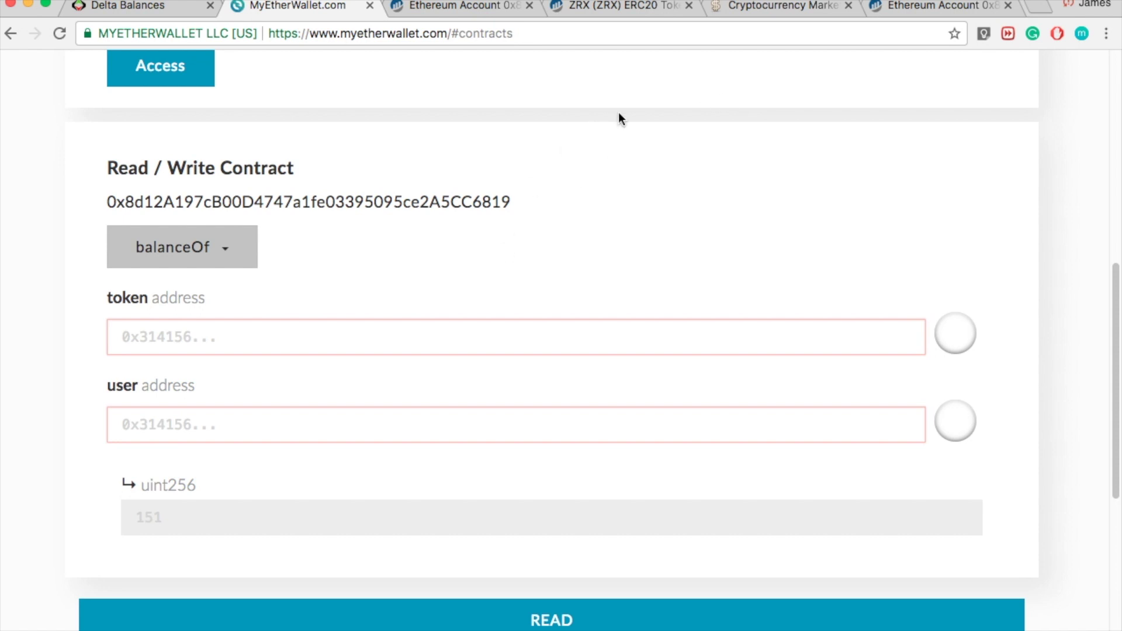
Find ZRX in Etherscan's token tracker via a 'zrx' search.
{"action": "left_click", "coordinate": [632, 11]}
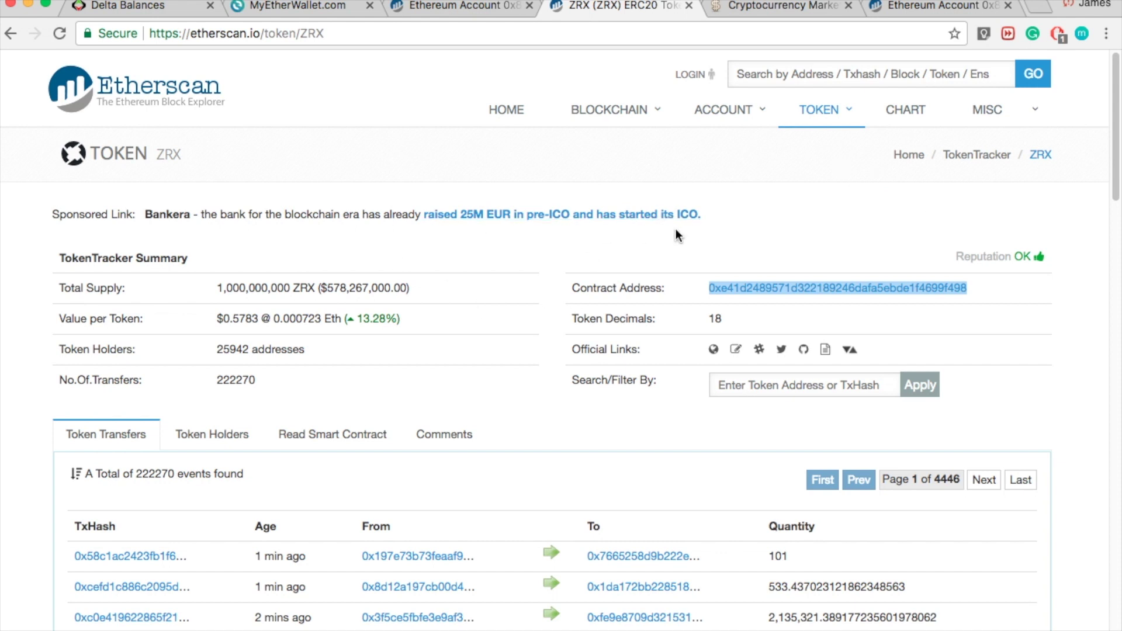
{"action": "mouse_move", "coordinate": [819, 109]}
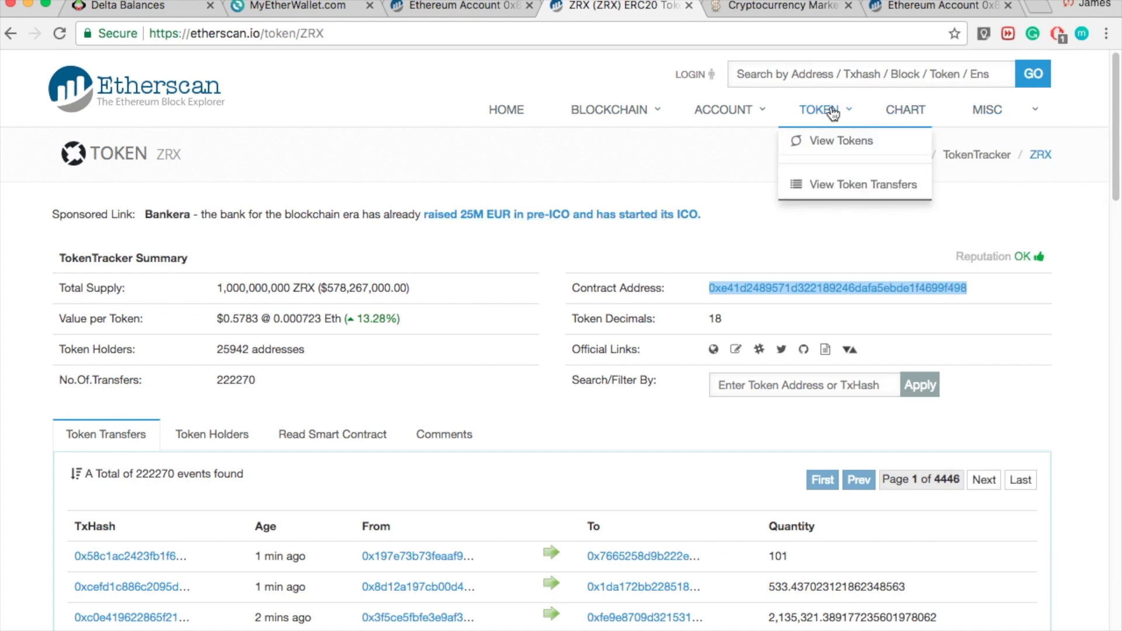
{"action": "left_click", "coordinate": [840, 141]}
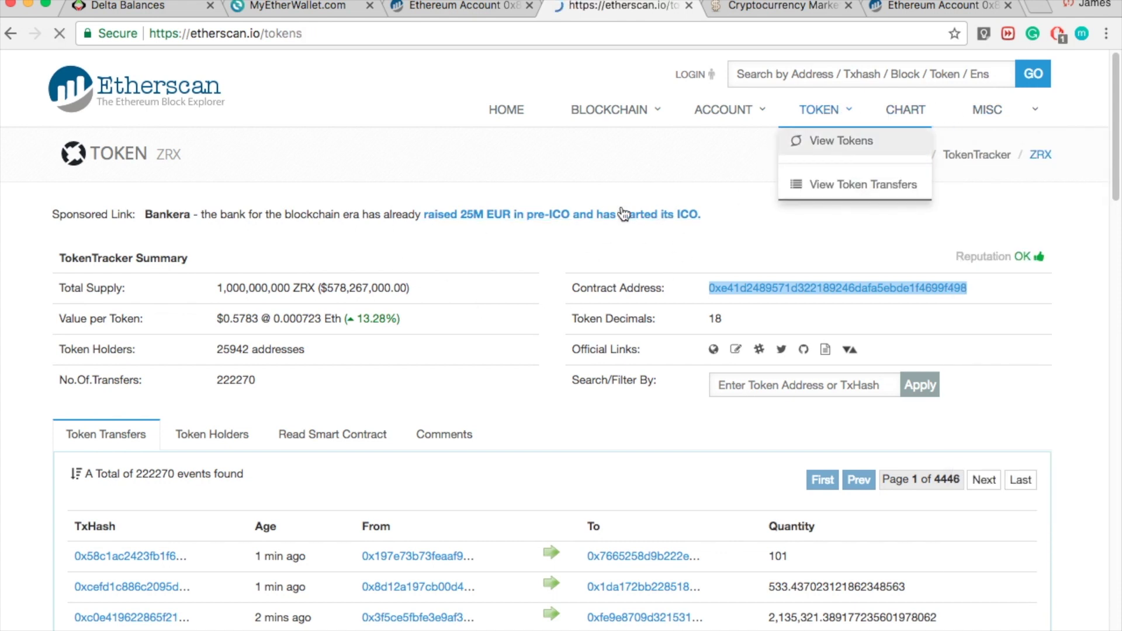
{"action": "left_click", "coordinate": [881, 273]}
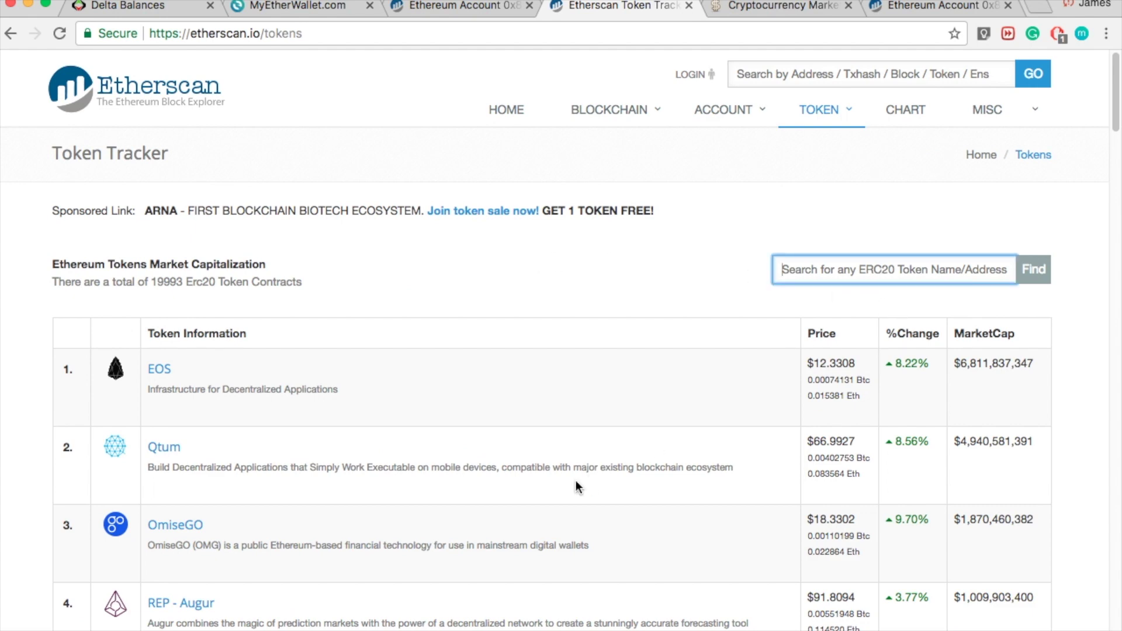
{"action": "scroll", "coordinate": [575, 483], "scroll_direction": "down", "scroll_amount": 5}
{"action": "scroll", "coordinate": [576, 483], "scroll_direction": "up", "scroll_amount": 5}
{"action": "type", "text": "zrx"}
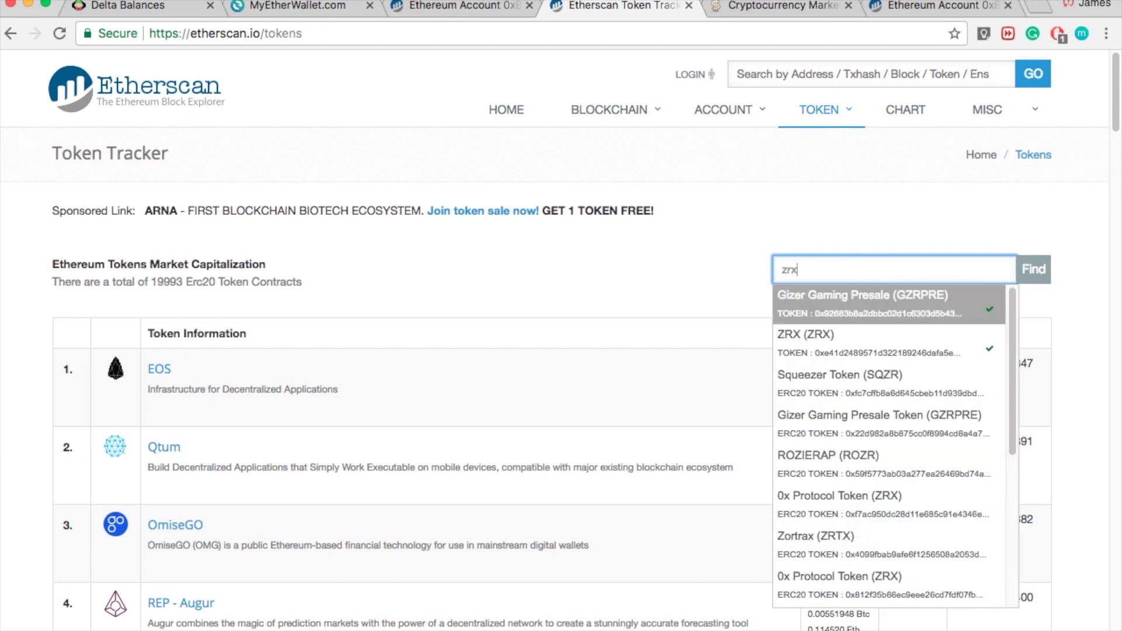
{"action": "left_click", "coordinate": [819, 300]}
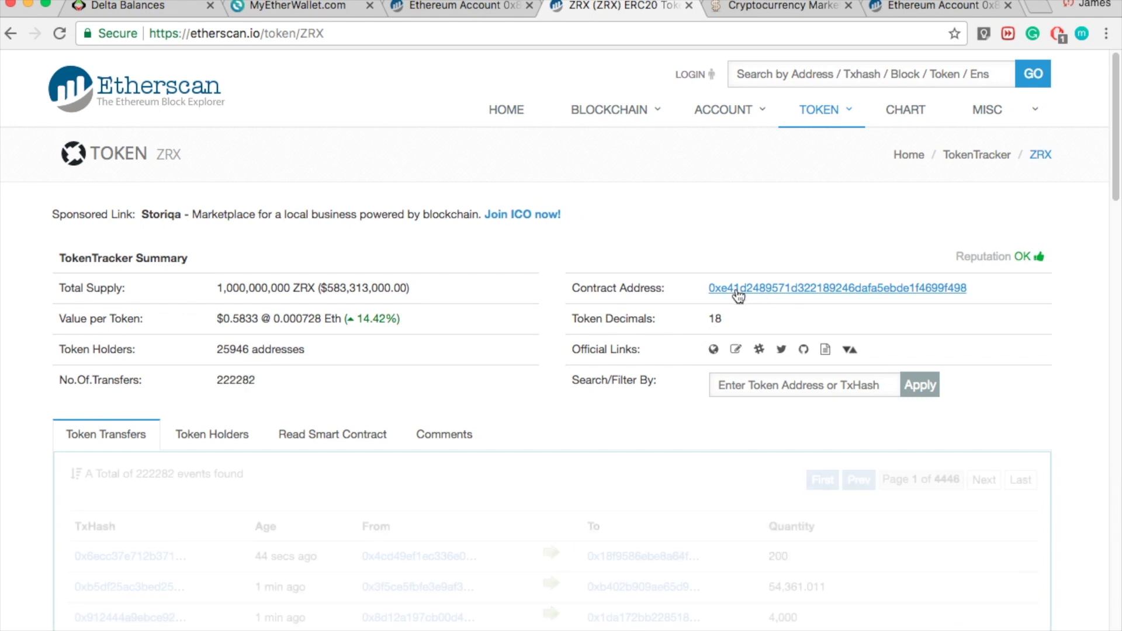
Copy the ZRX contract address 0xe41d2489571d322189246dafa5ebde1f4699f498 and return to the wallet.
{"action": "left_click_drag", "start_coordinate": [988, 303], "coordinate": [668, 275]}
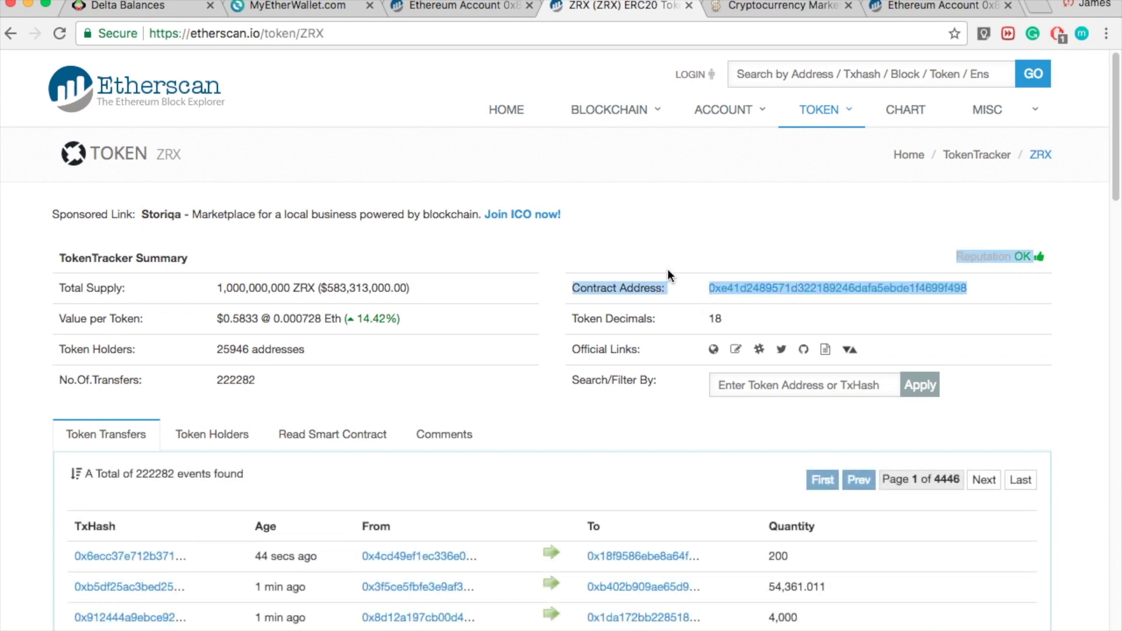
{"action": "left_click", "coordinate": [691, 295]}
{"action": "right_click", "coordinate": [736, 291]}
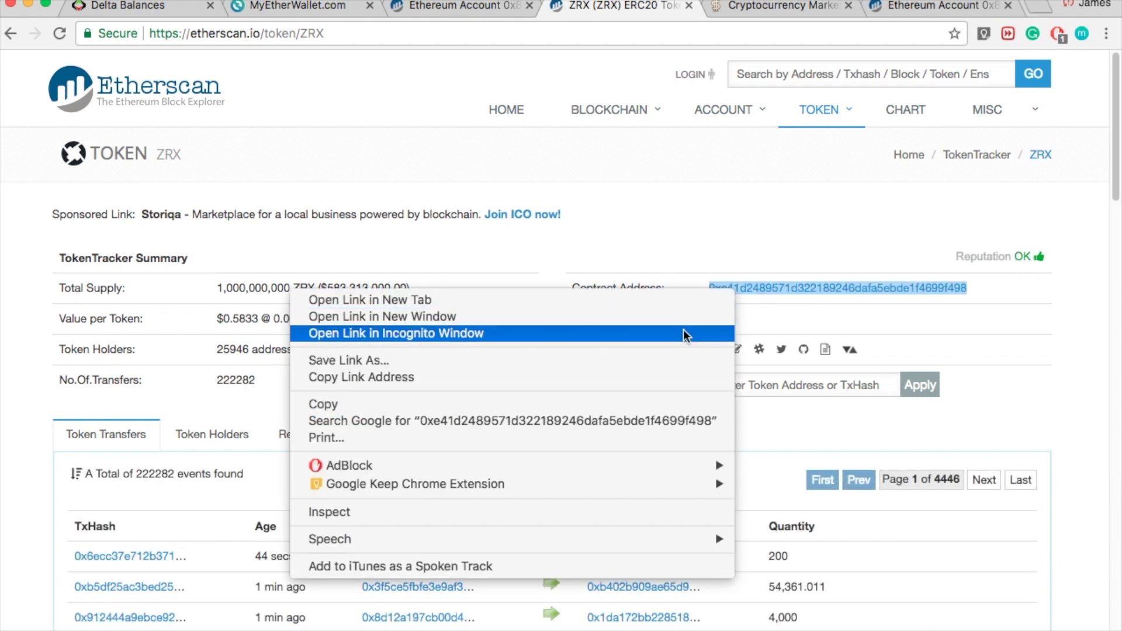
{"action": "left_click", "coordinate": [637, 403]}
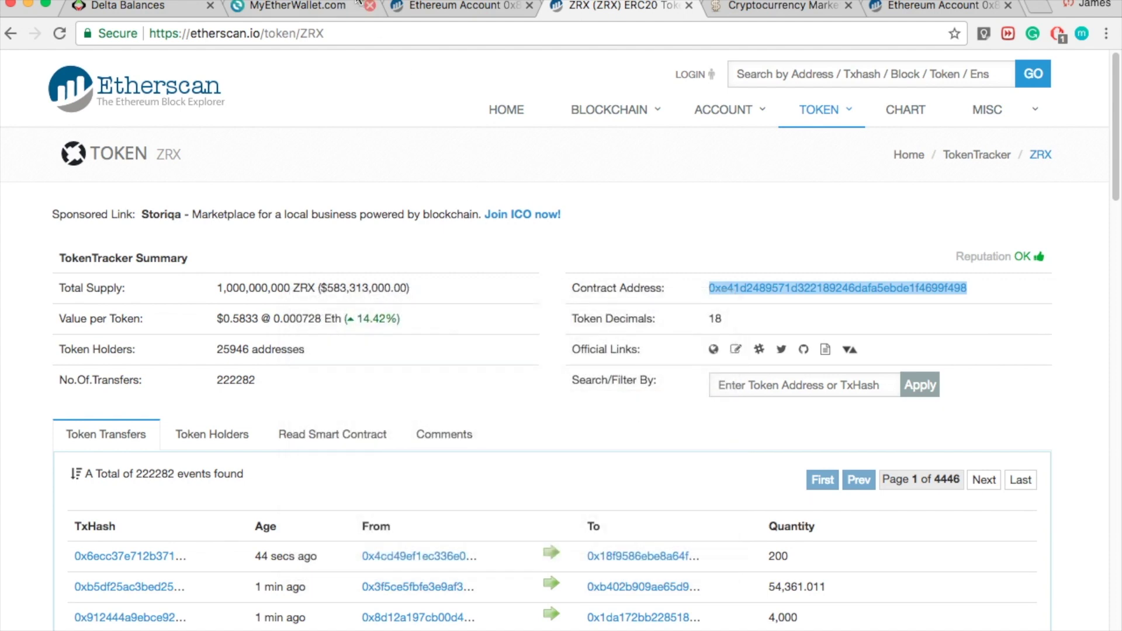
{"action": "left_click", "coordinate": [289, 9]}
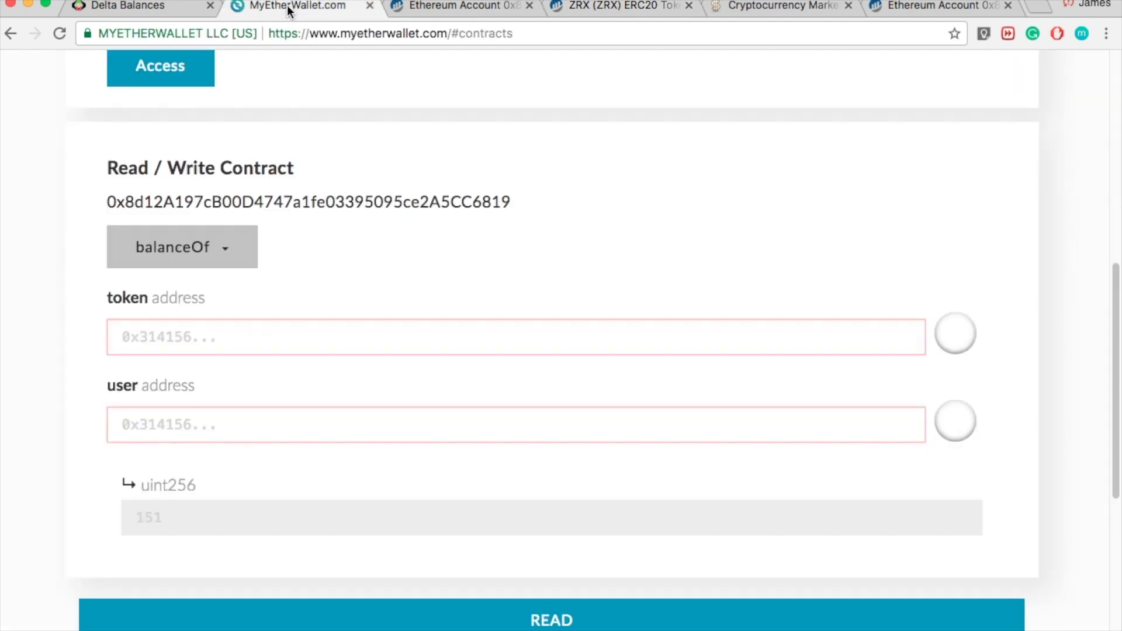
Paste the ZRX contract address into the balanceOf token field and move to the user field.
{"action": "left_click", "coordinate": [218, 335]}
{"action": "right_click", "coordinate": [202, 340]}
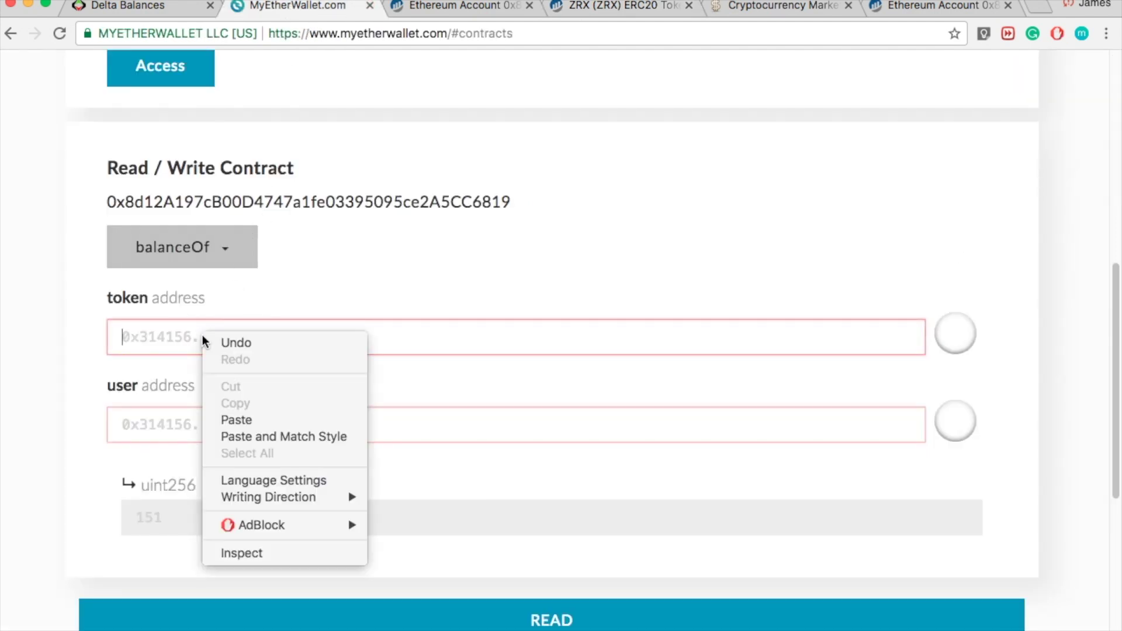
{"action": "left_click", "coordinate": [250, 421]}
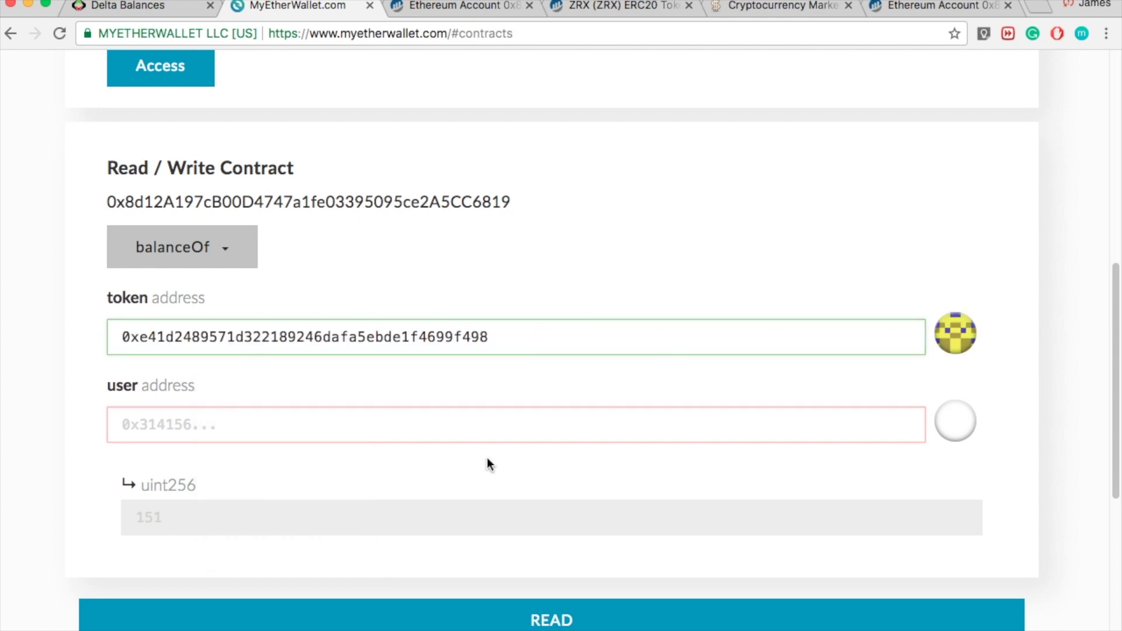
{"action": "left_click", "coordinate": [324, 419]}
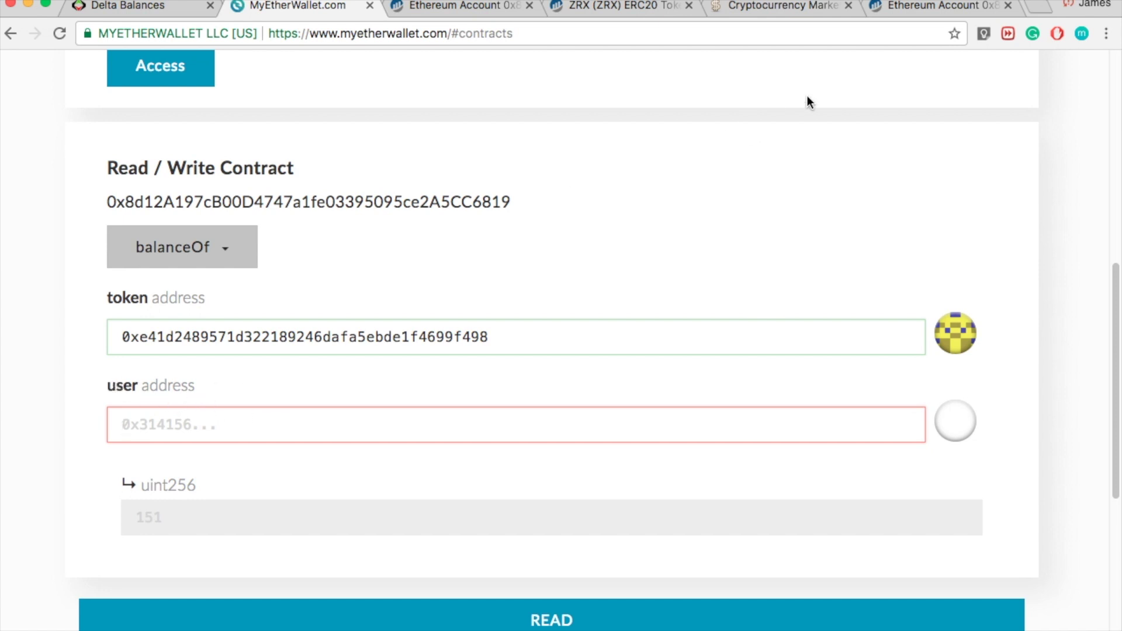
{"action": "left_click", "coordinate": [930, 12]}
{"action": "double_click", "coordinate": [281, 162]}
Copy the wallet address from Etherscan and paste it as the balanceOf user address.
{"action": "right_click", "coordinate": [281, 161]}
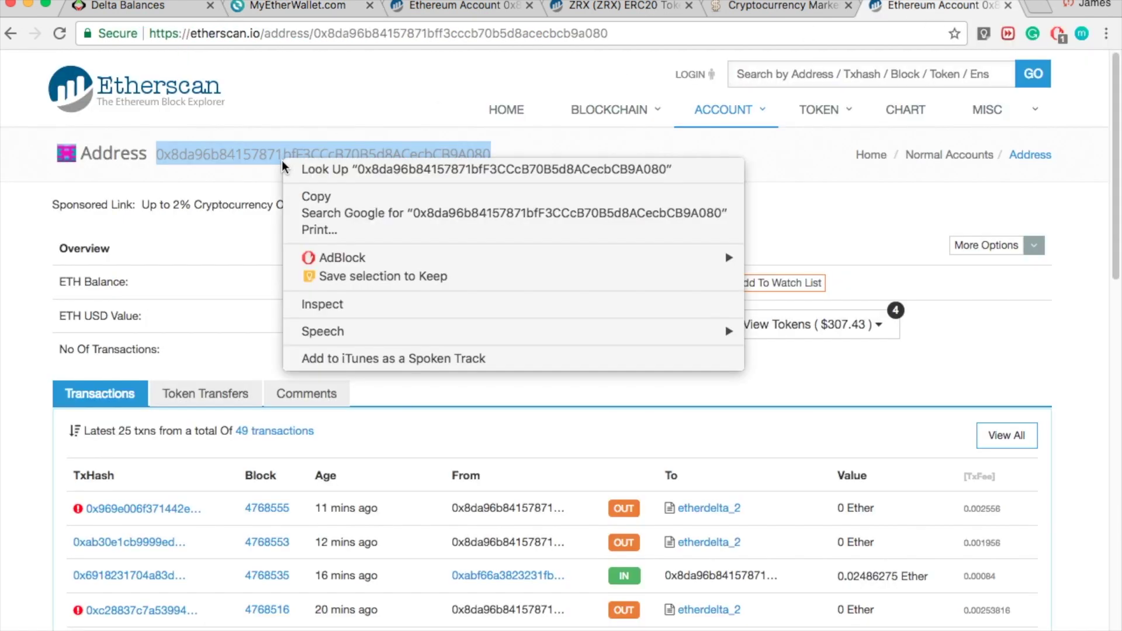
{"action": "left_click", "coordinate": [335, 197]}
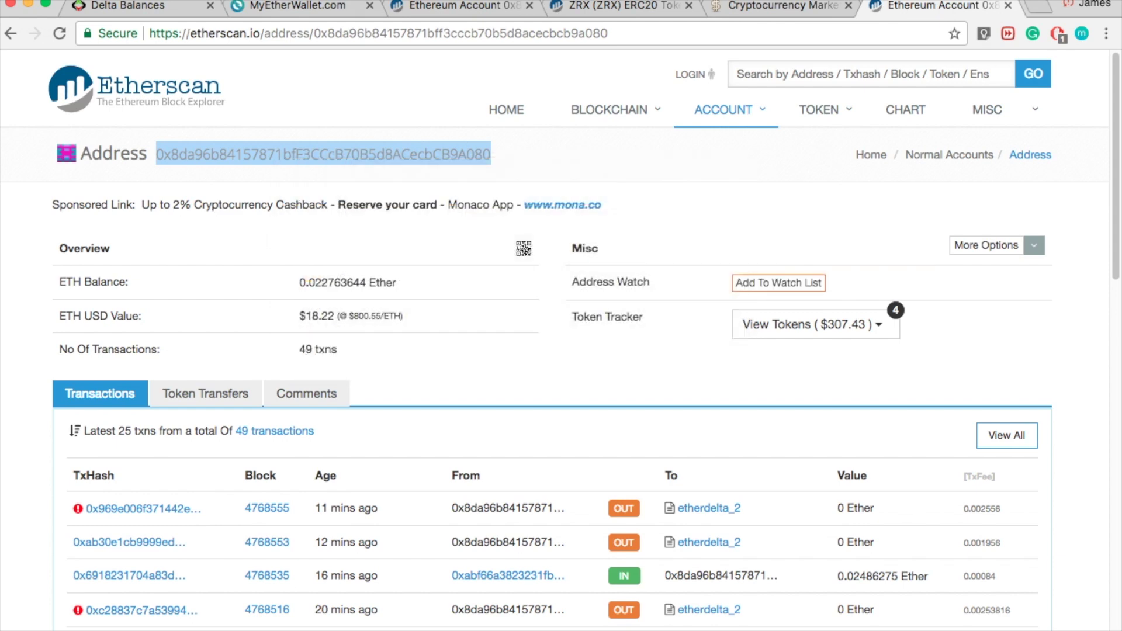
{"action": "left_click", "coordinate": [295, 8]}
{"action": "right_click", "coordinate": [217, 425]}
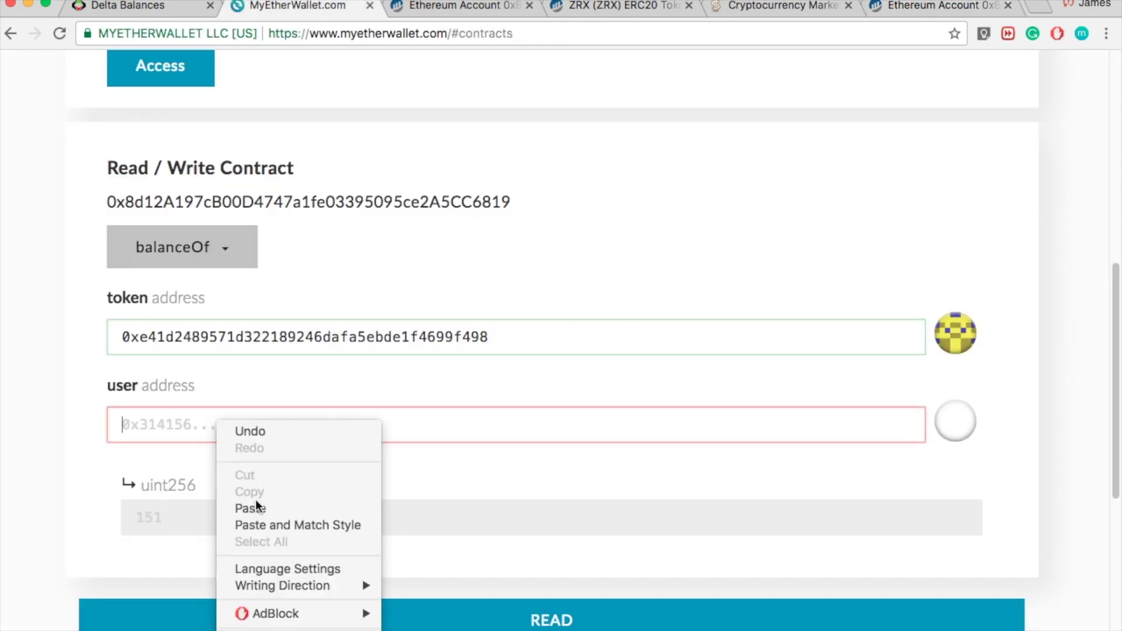
{"action": "left_click", "coordinate": [254, 504]}
{"action": "right_click", "coordinate": [208, 424]}
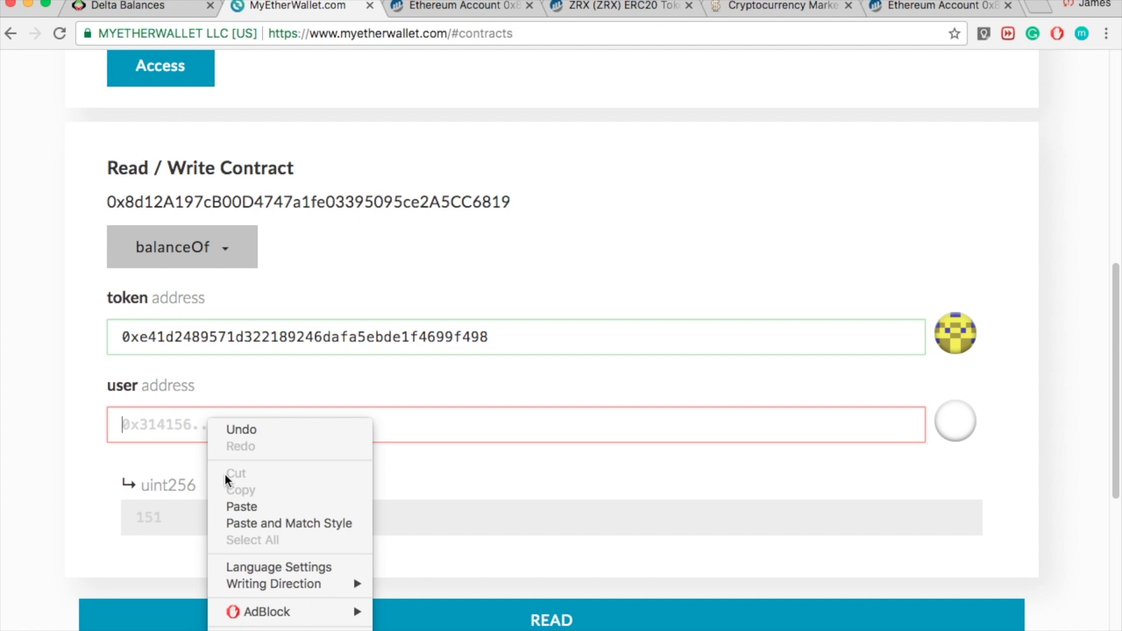
{"action": "left_click", "coordinate": [244, 504]}
{"action": "left_click", "coordinate": [468, 621]}
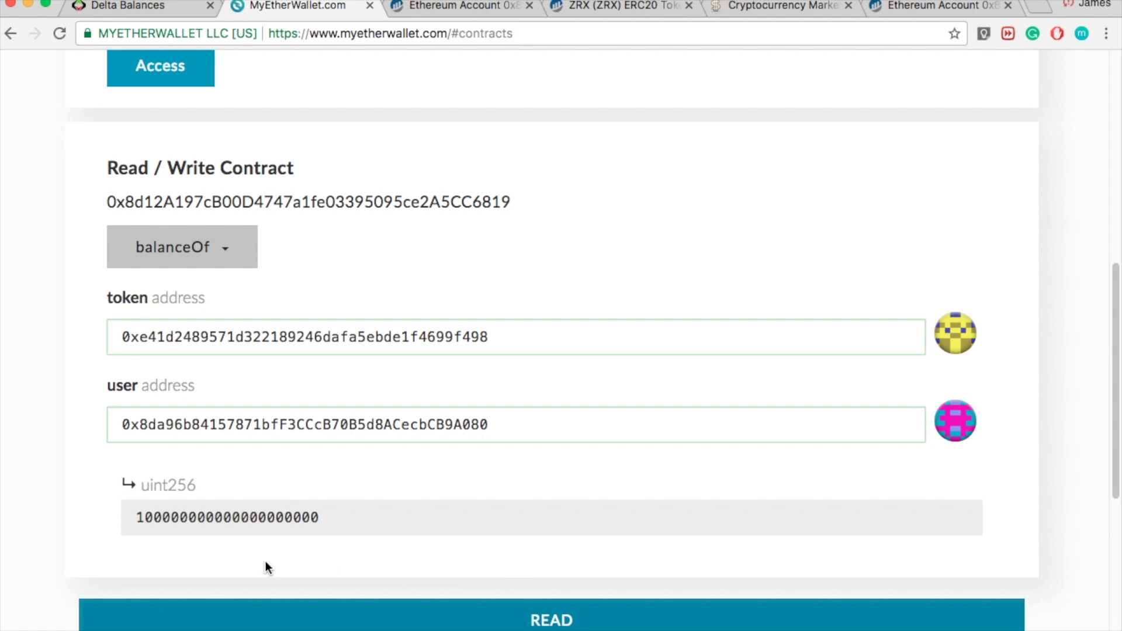
{"action": "left_click_drag", "start_coordinate": [370, 511], "coordinate": [112, 517]}
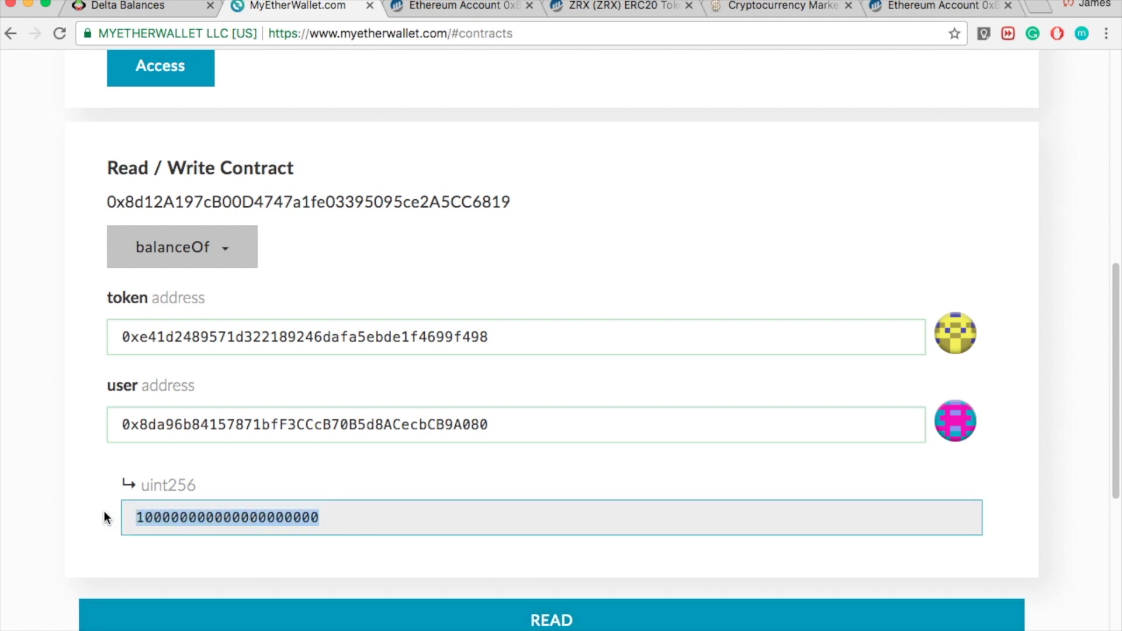
{"action": "scroll", "coordinate": [396, 500], "scroll_direction": "down", "scroll_amount": 2}
{"action": "left_click", "coordinate": [204, 218]}
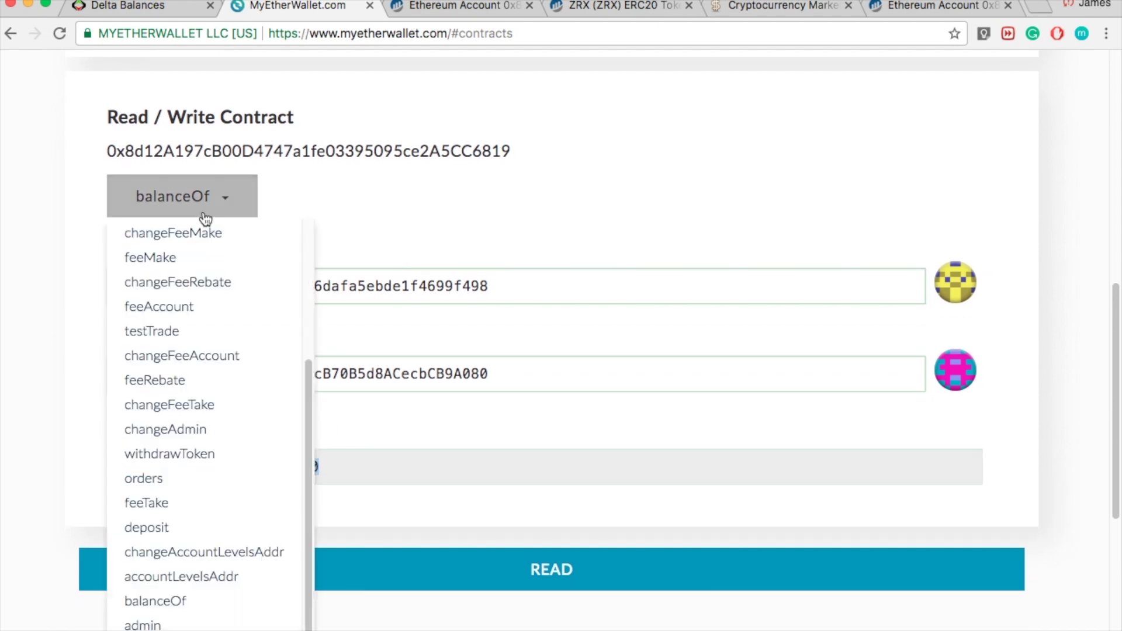
{"action": "scroll", "coordinate": [217, 421], "scroll_direction": "down", "scroll_amount": 2}
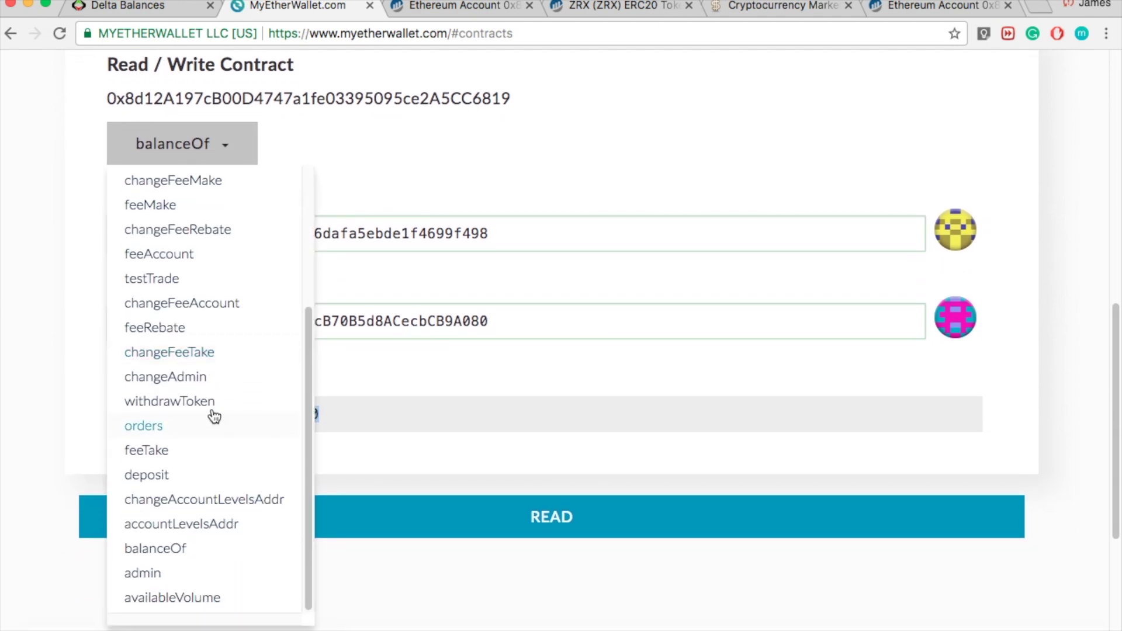
{"action": "left_click", "coordinate": [205, 403]}
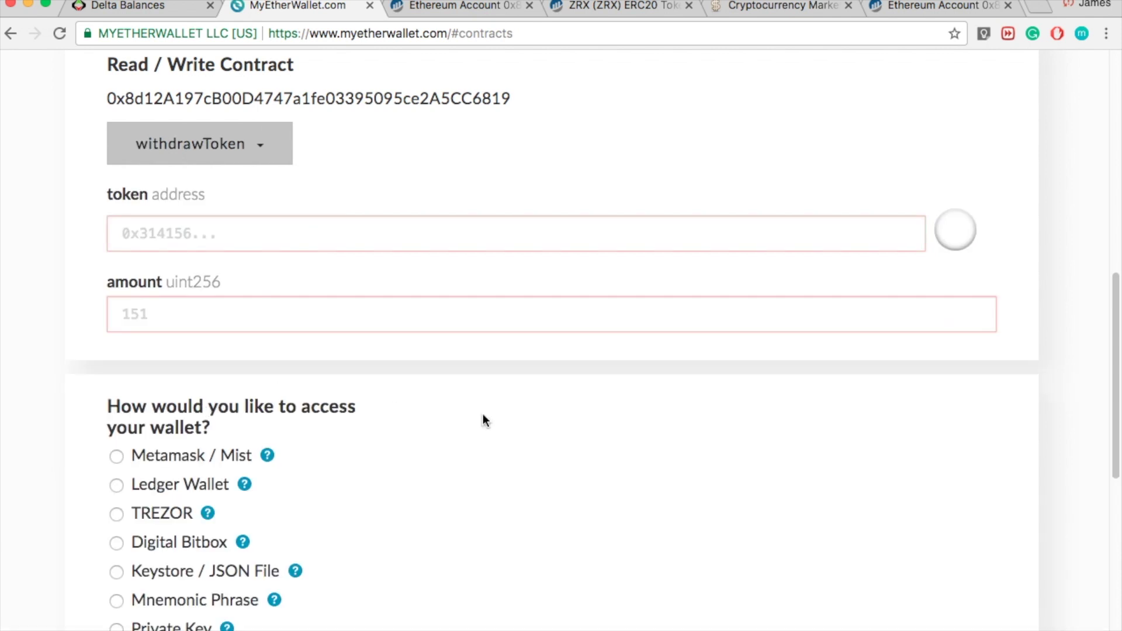
{"action": "scroll", "coordinate": [490, 421], "scroll_direction": "down", "scroll_amount": 1}
{"action": "scroll", "coordinate": [396, 282], "scroll_direction": "up", "scroll_amount": 3}
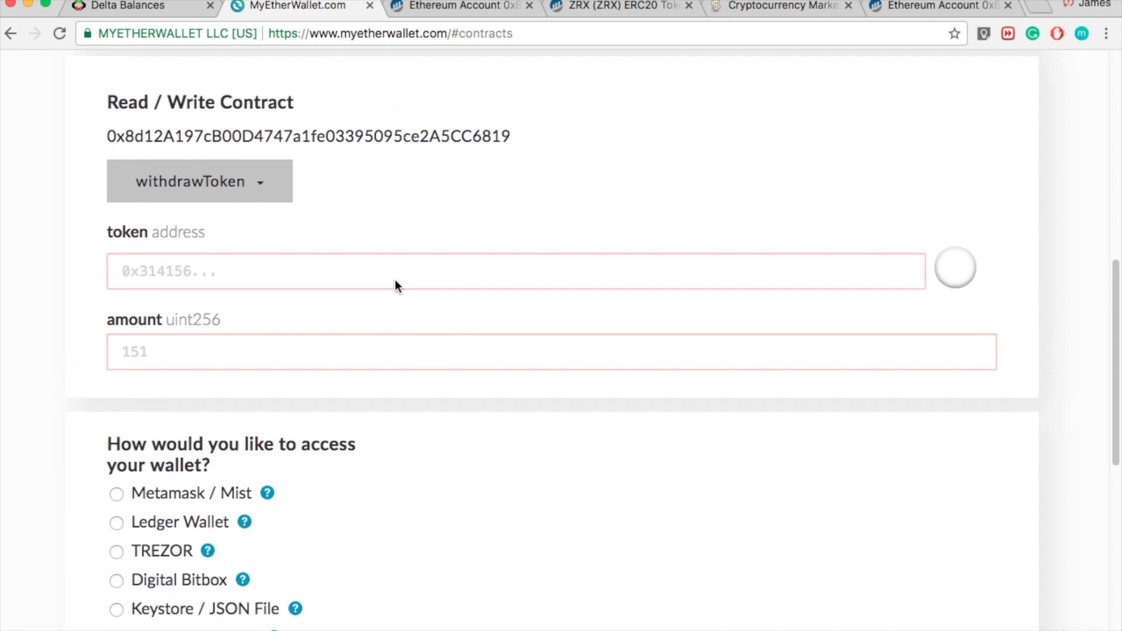
{"action": "scroll", "coordinate": [389, 281], "scroll_direction": "up", "scroll_amount": 1}
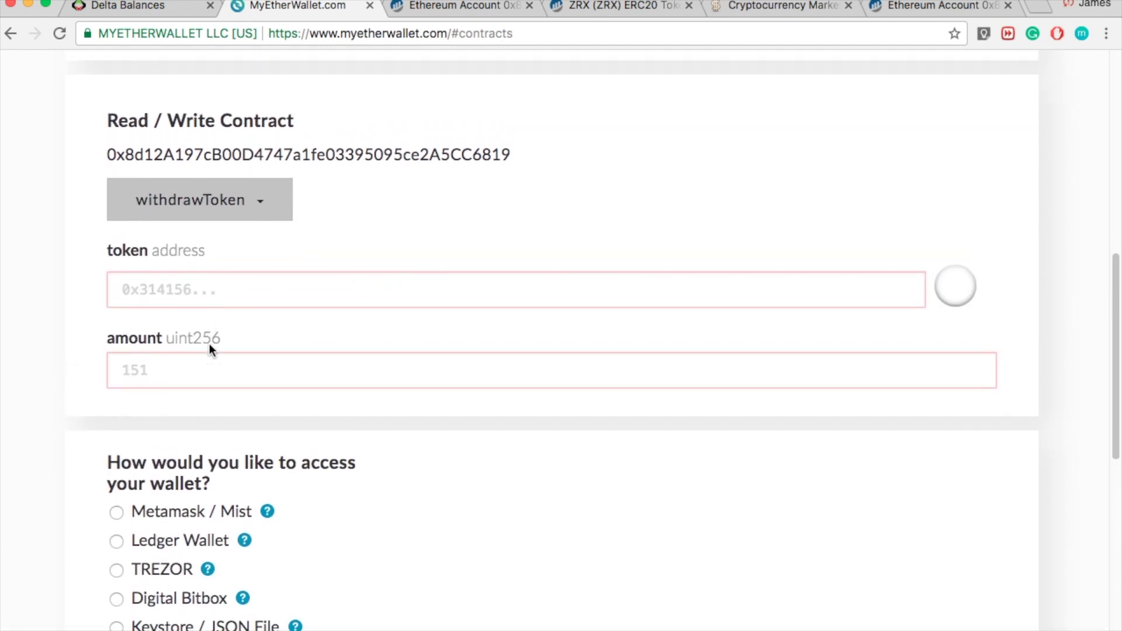
{"action": "left_click", "coordinate": [214, 366]}
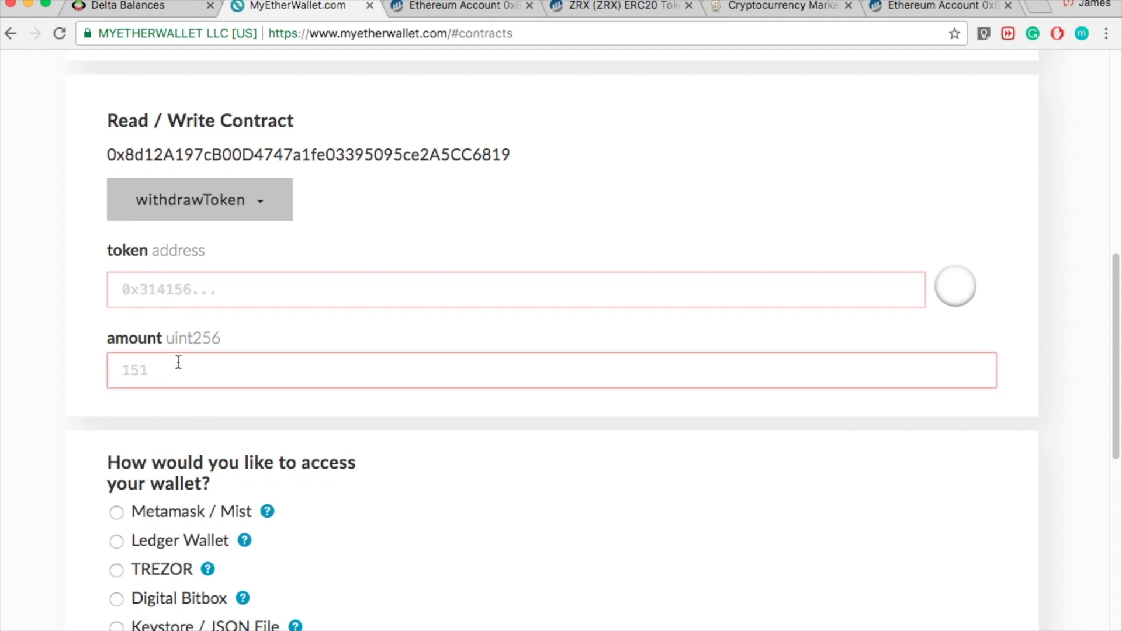
{"action": "right_click", "coordinate": [195, 369]}
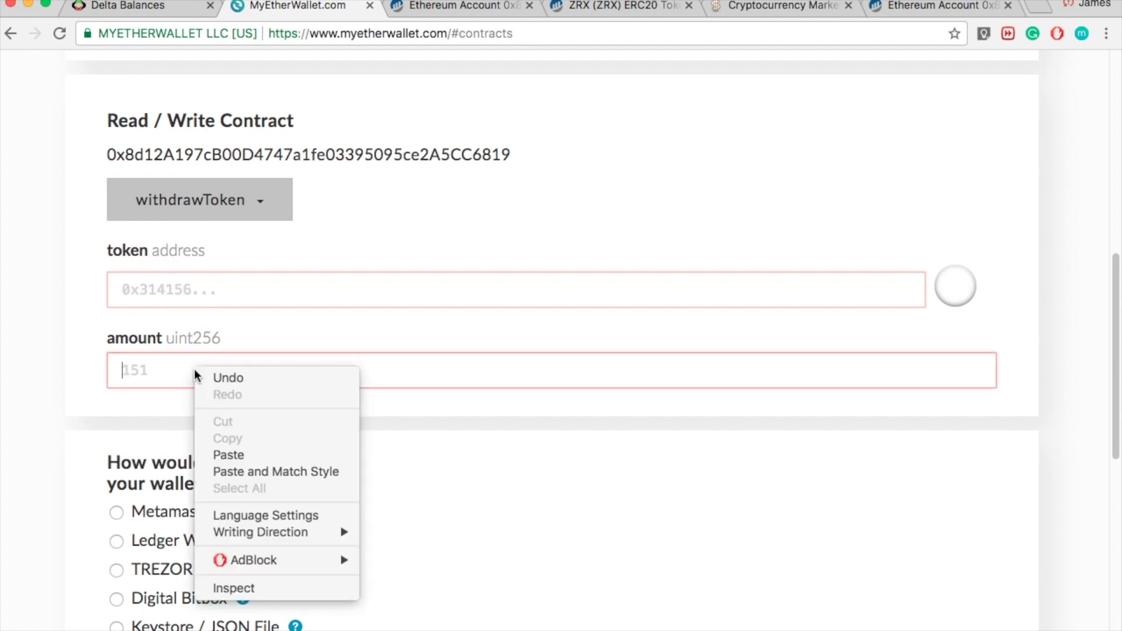
{"action": "left_click", "coordinate": [136, 371]}
{"action": "right_click", "coordinate": [159, 373]}
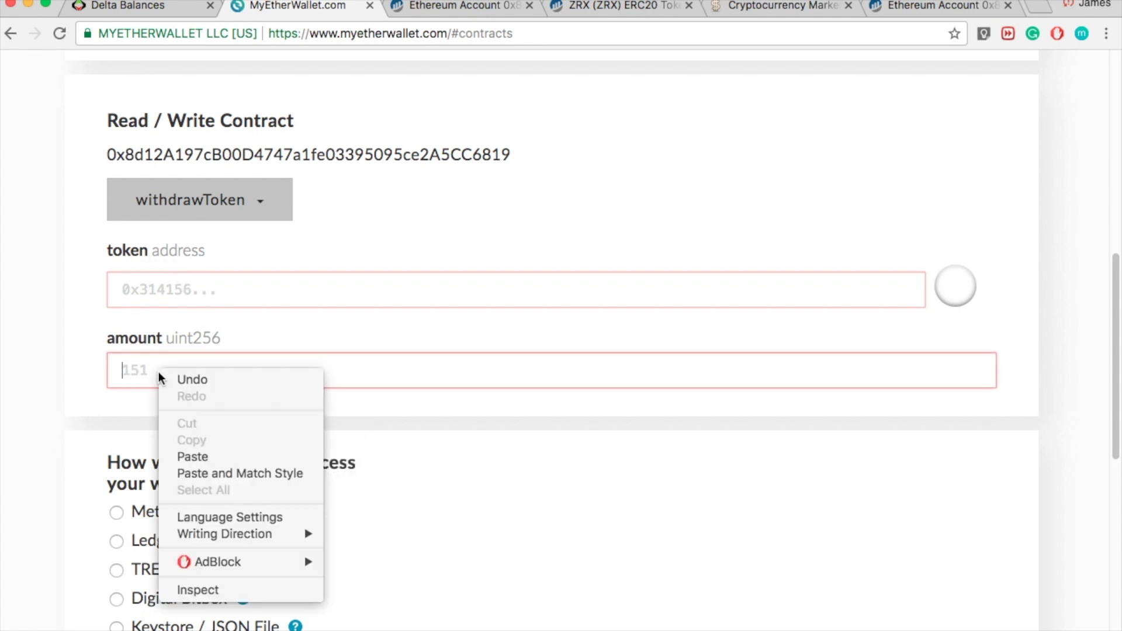
{"action": "left_click", "coordinate": [201, 456]}
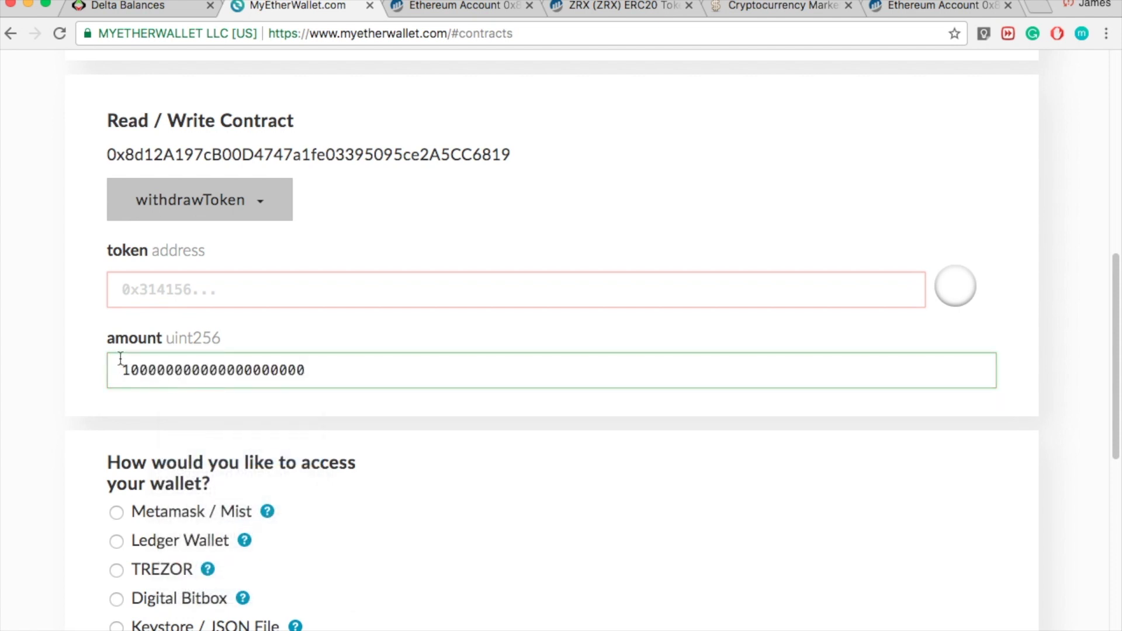
Copy the ZRX contract address from Etherscan and paste it into the withdrawToken token field.
{"action": "left_click", "coordinate": [598, 11]}
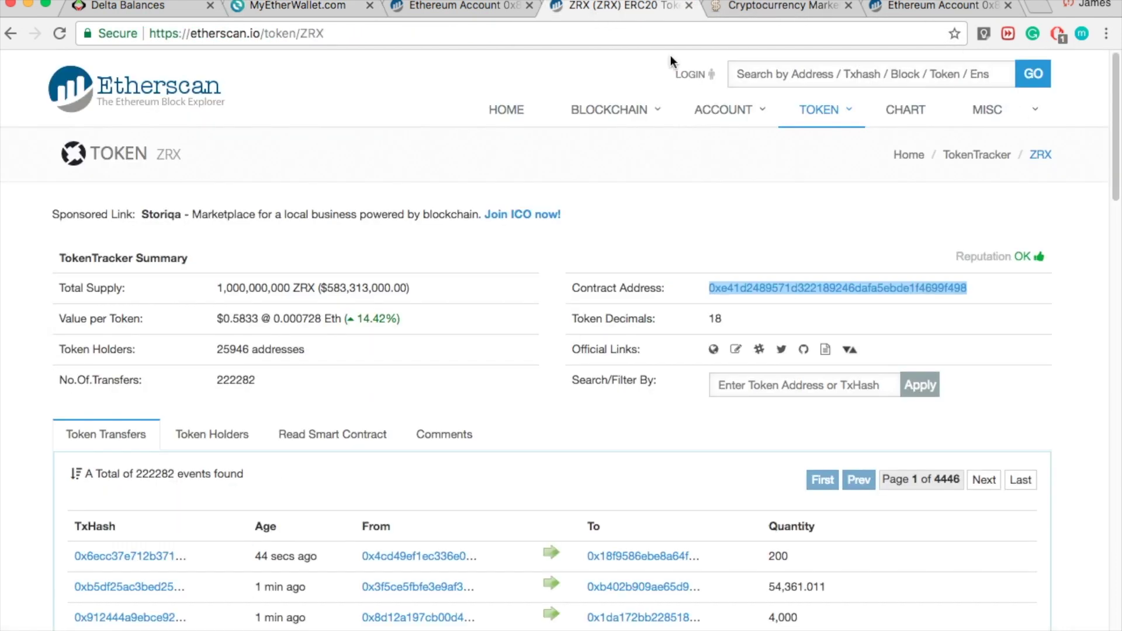
{"action": "right_click", "coordinate": [781, 287]}
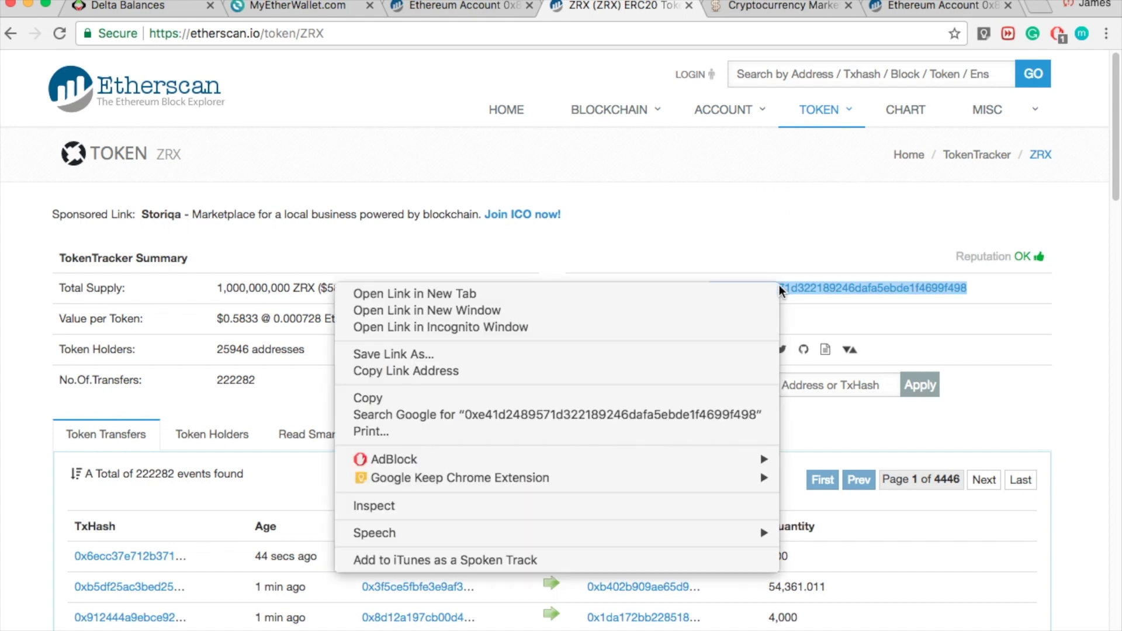
{"action": "left_click", "coordinate": [619, 398]}
{"action": "left_click", "coordinate": [289, 6]}
{"action": "left_click", "coordinate": [217, 278]}
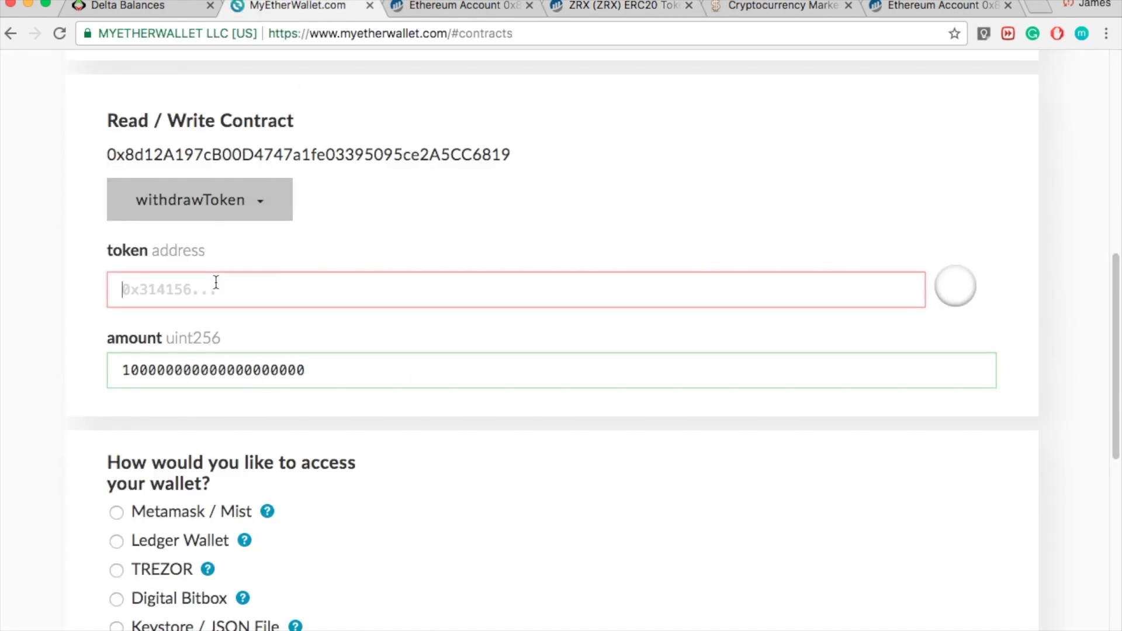
{"action": "right_click", "coordinate": [217, 278]}
{"action": "left_click", "coordinate": [242, 366]}
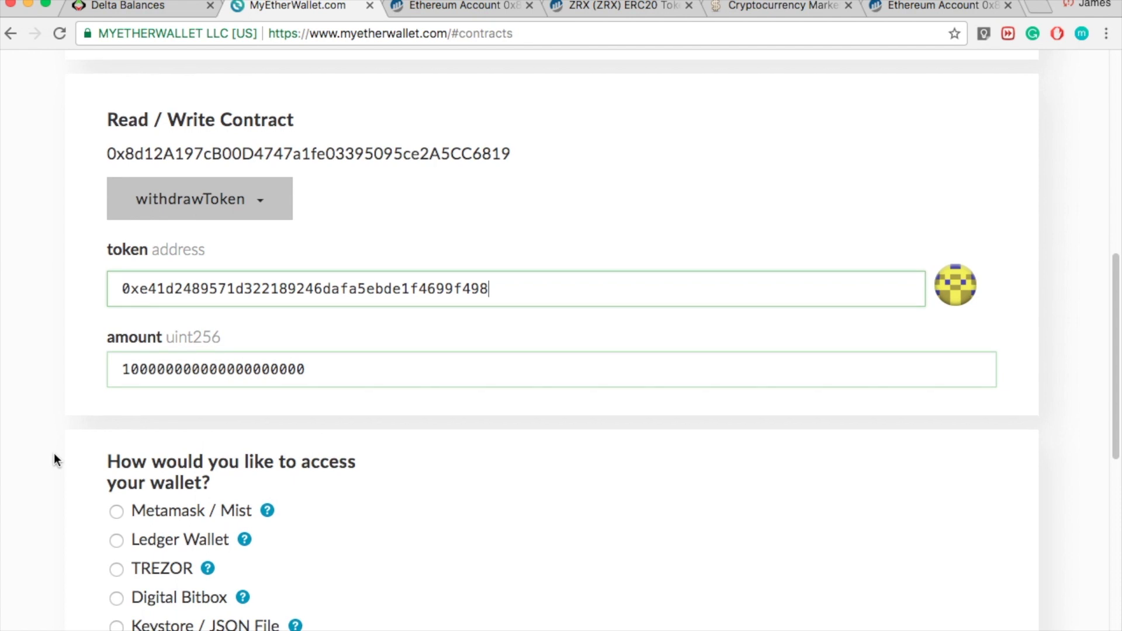
{"action": "scroll", "coordinate": [54, 454], "scroll_direction": "down", "scroll_amount": 5}
{"action": "scroll", "coordinate": [54, 453], "scroll_direction": "up", "scroll_amount": 1}
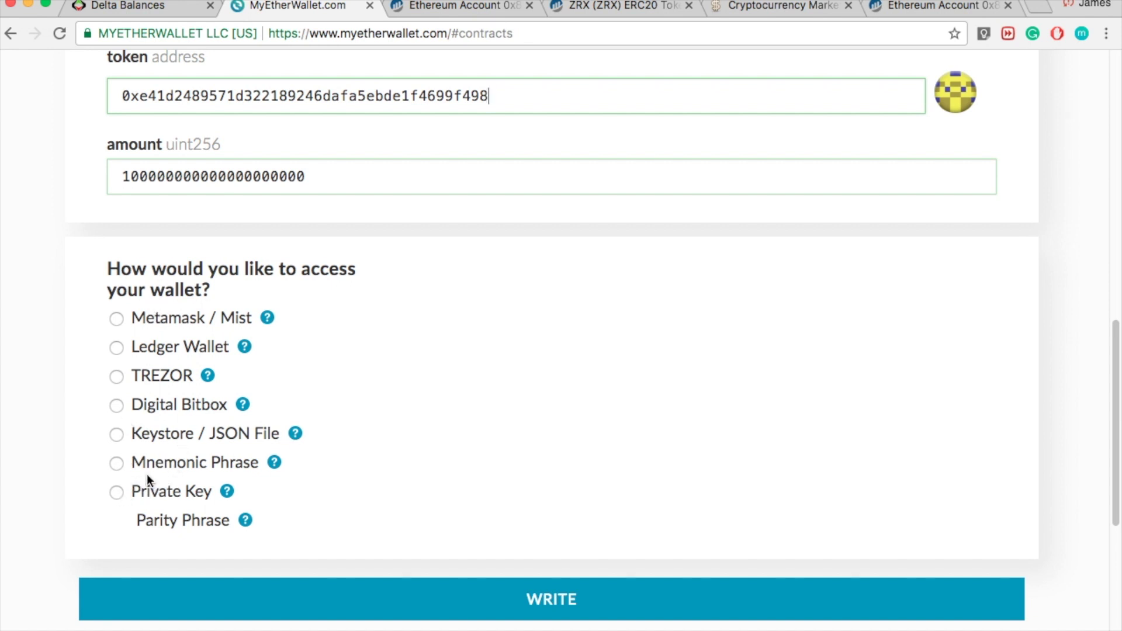
Choose Private Key as the wallet access method to unlock the wallet.
{"action": "left_click", "coordinate": [116, 492]}
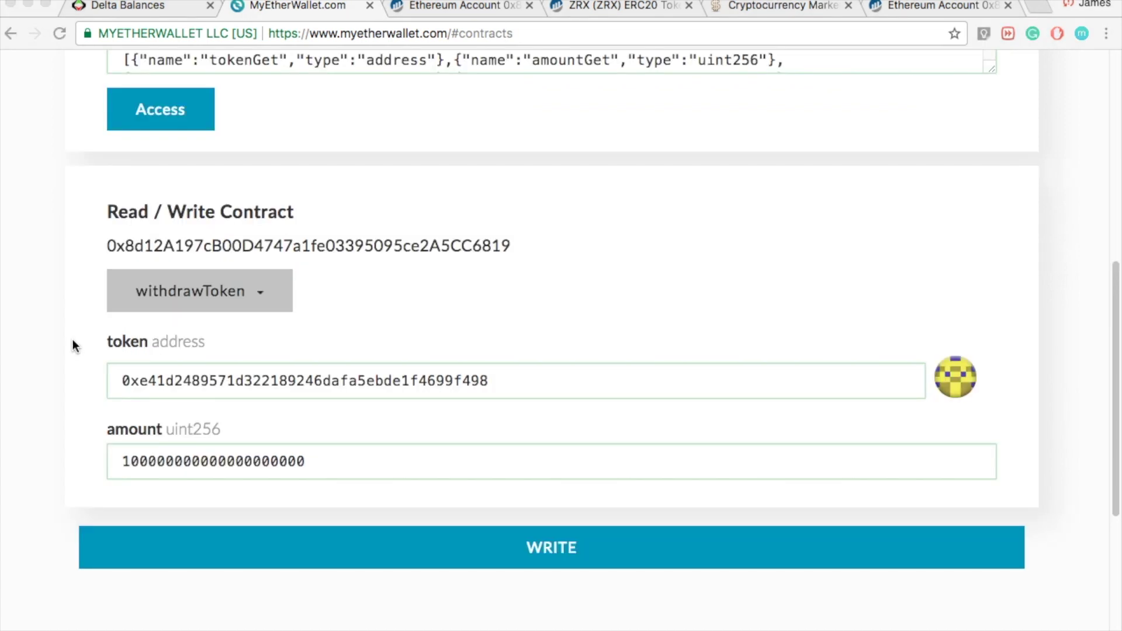
{"action": "scroll", "coordinate": [9, 413], "scroll_direction": "down", "scroll_amount": 1}
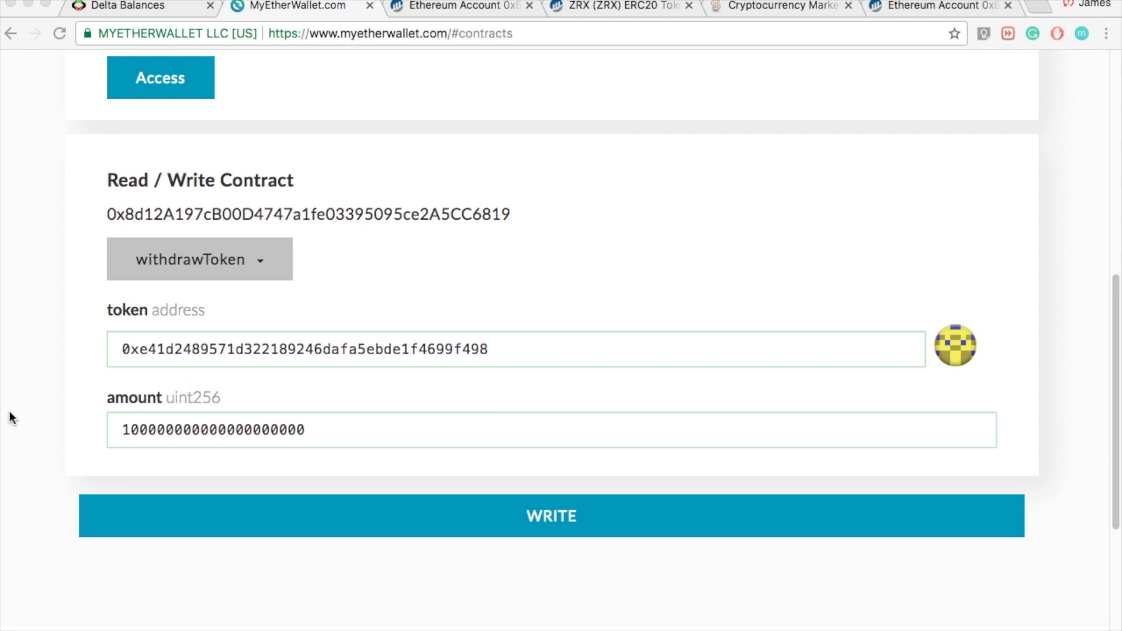
Check the amount value and write the withdrawToken call with Amount to Send 0.
{"action": "left_click", "coordinate": [197, 364]}
{"action": "double_click", "coordinate": [180, 433]}
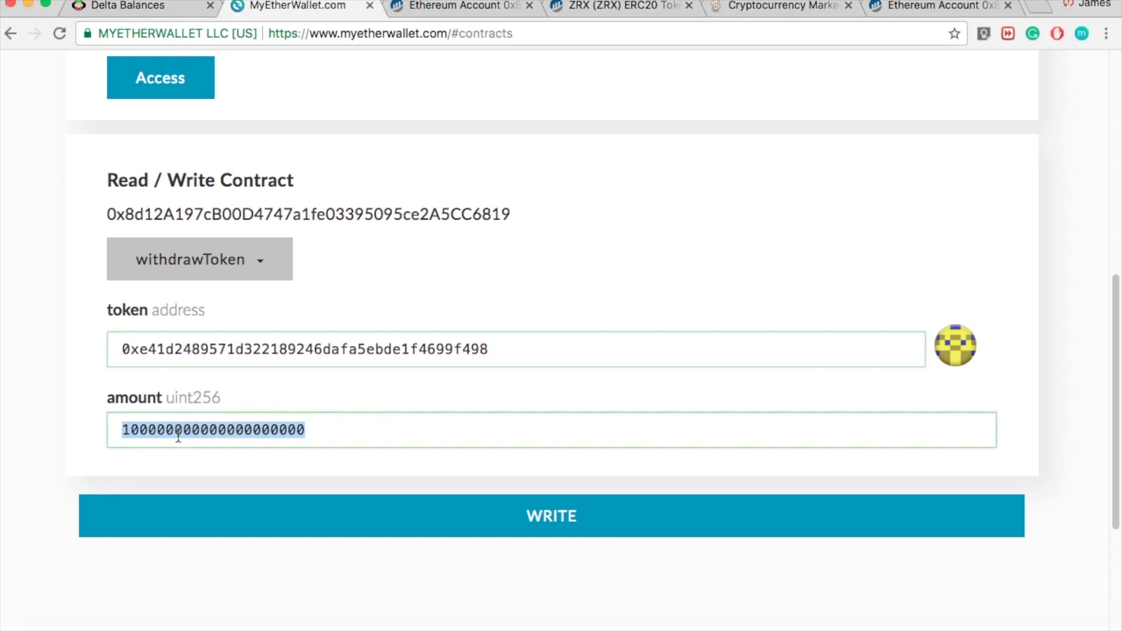
{"action": "left_click", "coordinate": [571, 523]}
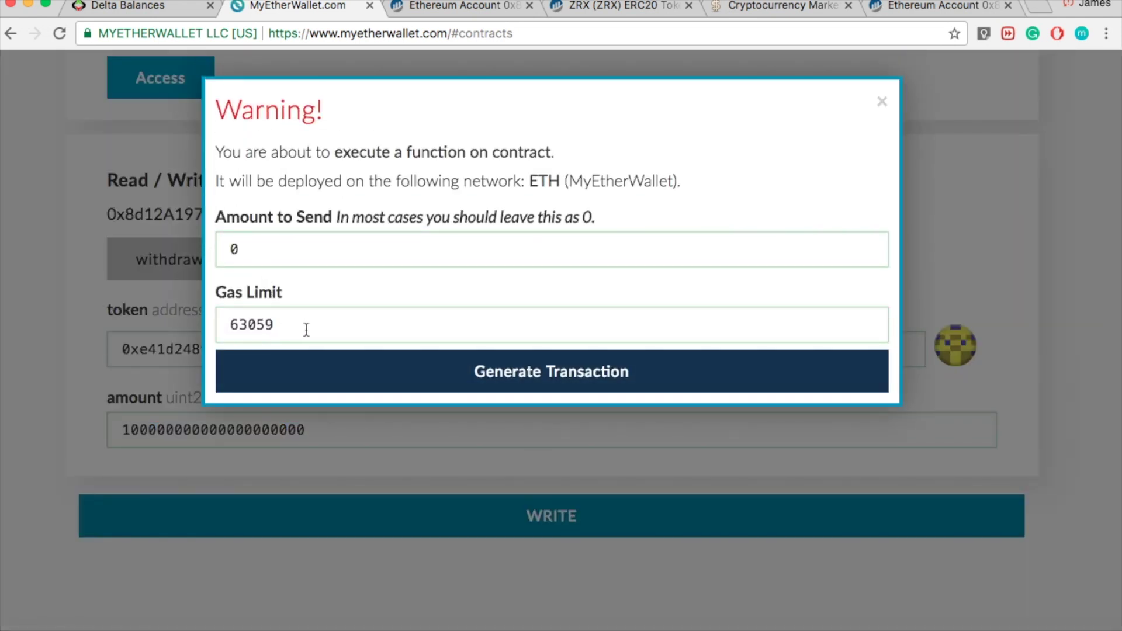
Keep the suggested gas limit, generate the transaction and broadcast it with 'Yes, I am sure!'.
{"action": "left_click_drag", "start_coordinate": [298, 325], "coordinate": [215, 331]}
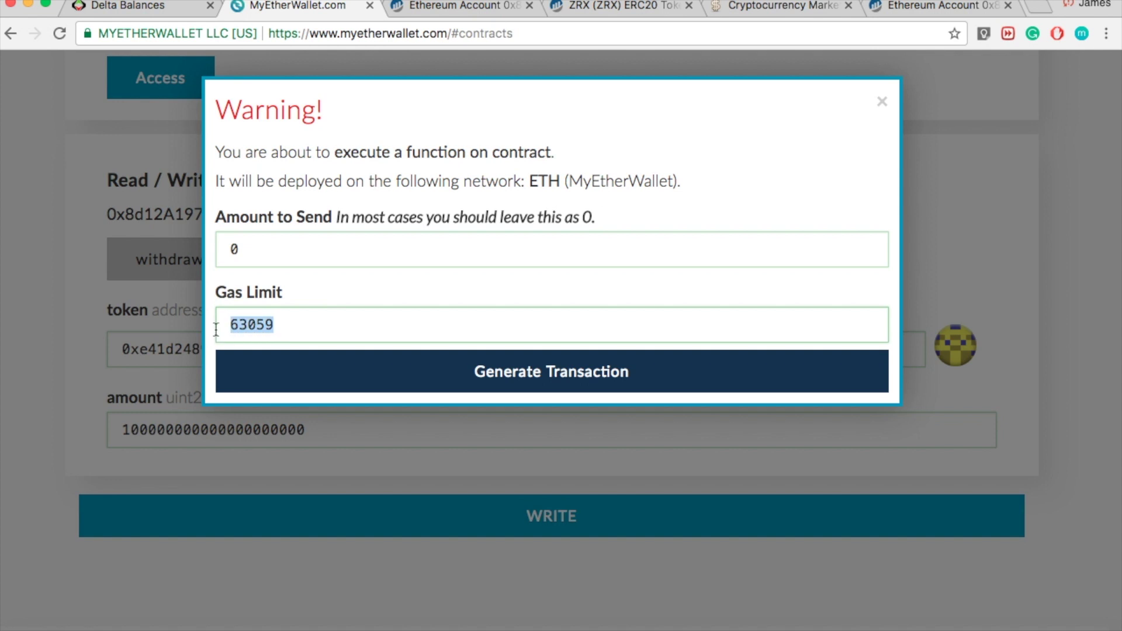
{"action": "left_click", "coordinate": [590, 381]}
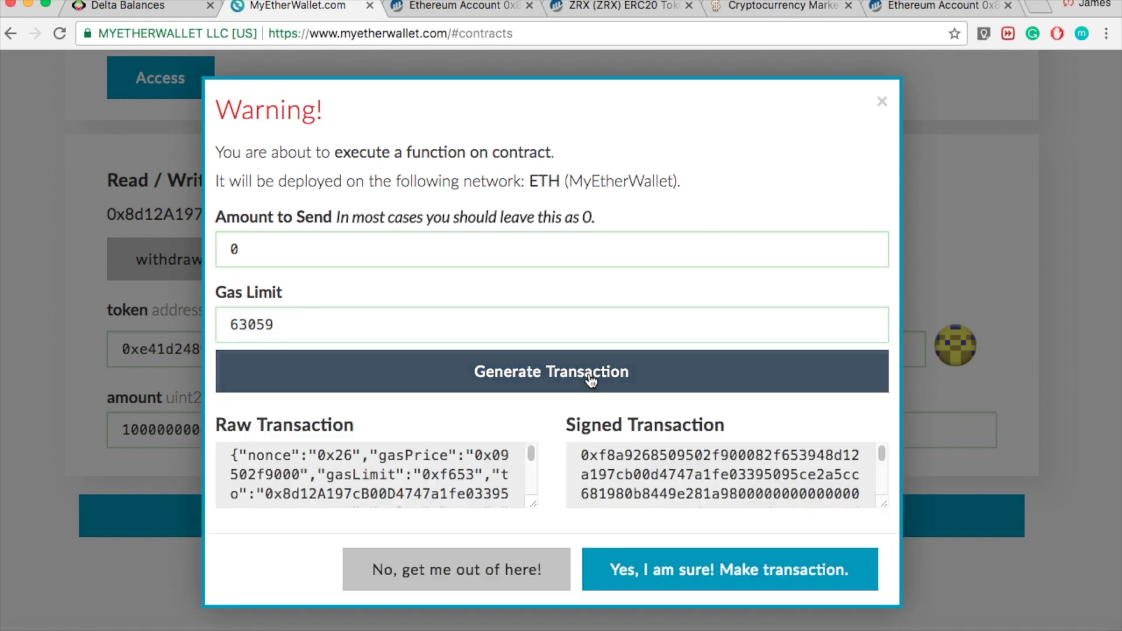
{"action": "left_click", "coordinate": [719, 570]}
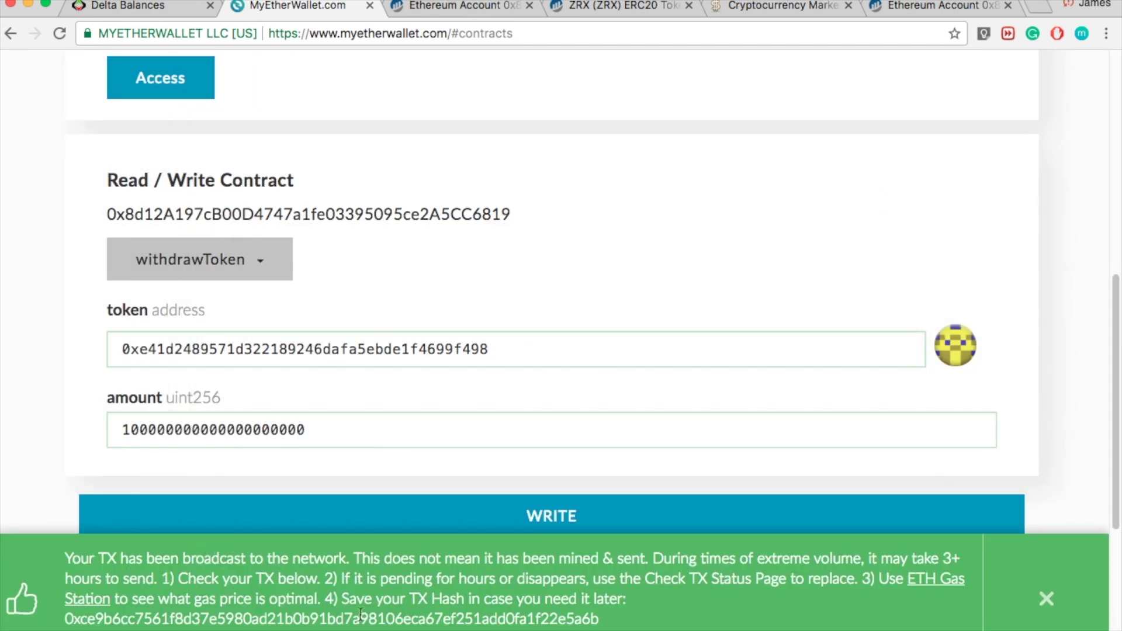
{"action": "scroll", "coordinate": [543, 375], "scroll_direction": "up", "scroll_amount": 10}
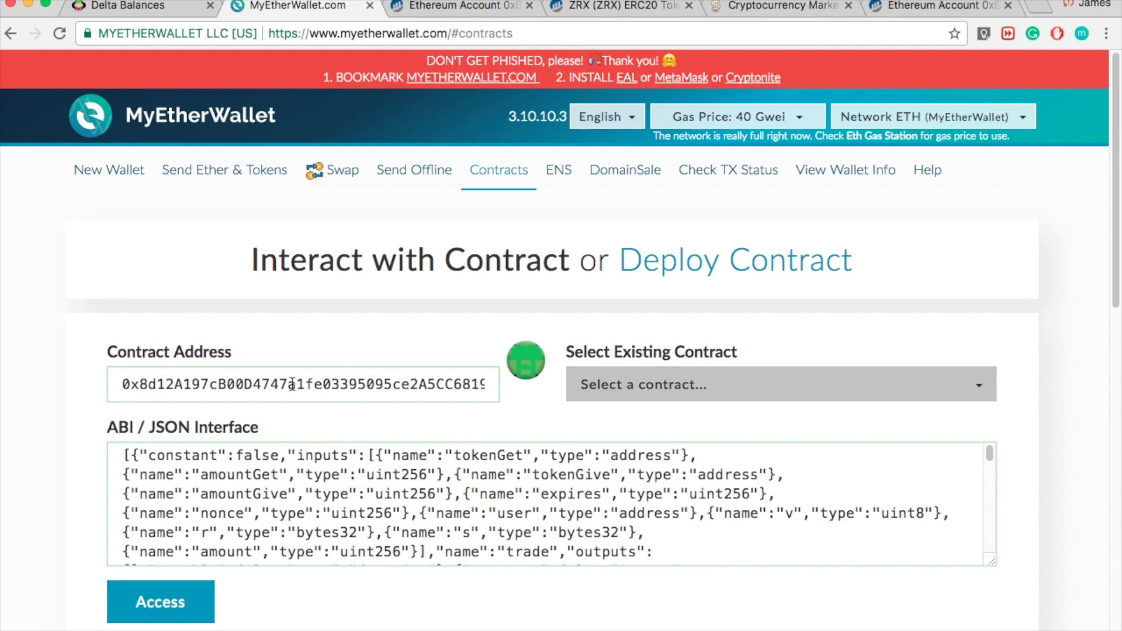
{"action": "scroll", "coordinate": [291, 384], "scroll_direction": "down", "scroll_amount": 2}
{"action": "scroll", "coordinate": [114, 436], "scroll_direction": "down", "scroll_amount": 3}
{"action": "scroll", "coordinate": [102, 431], "scroll_direction": "up", "scroll_amount": 2}
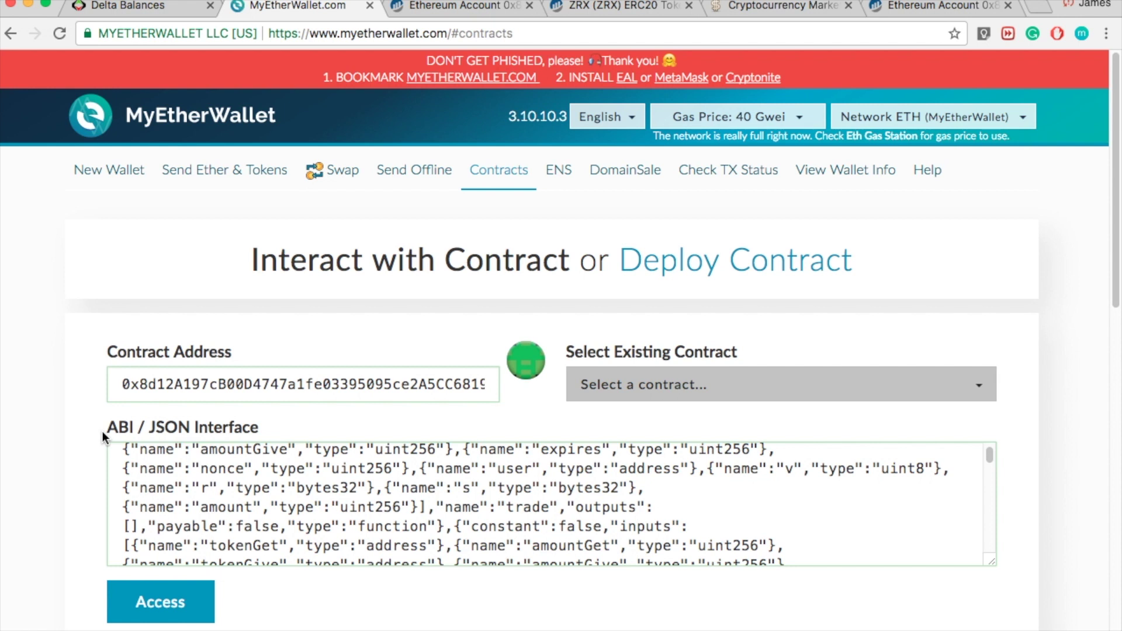
{"action": "scroll", "coordinate": [102, 432], "scroll_direction": "down", "scroll_amount": 5}
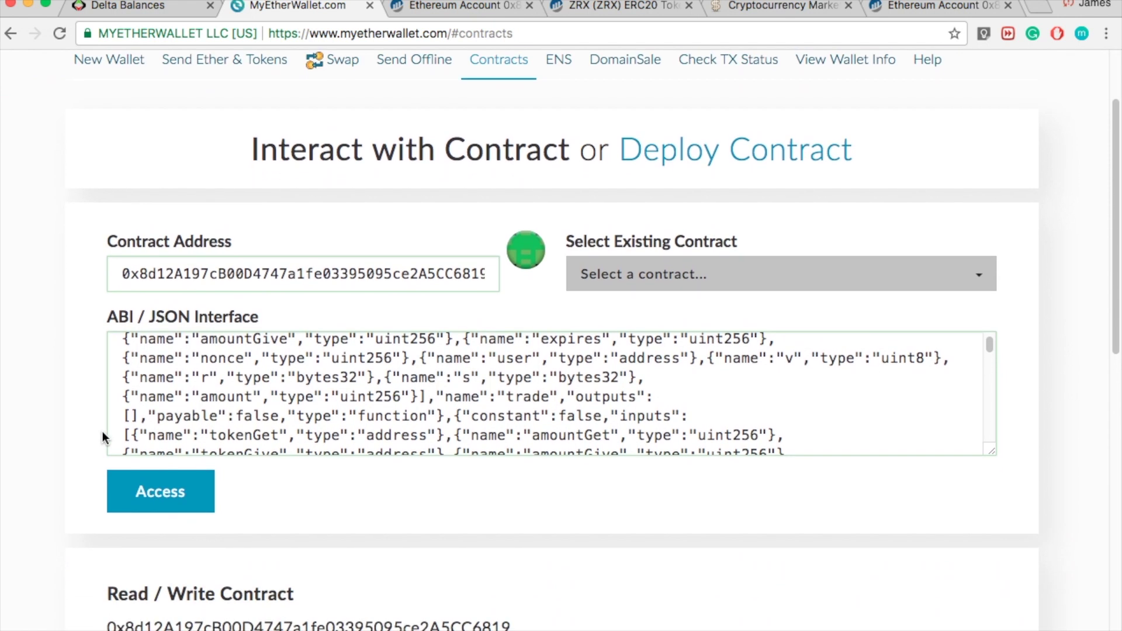